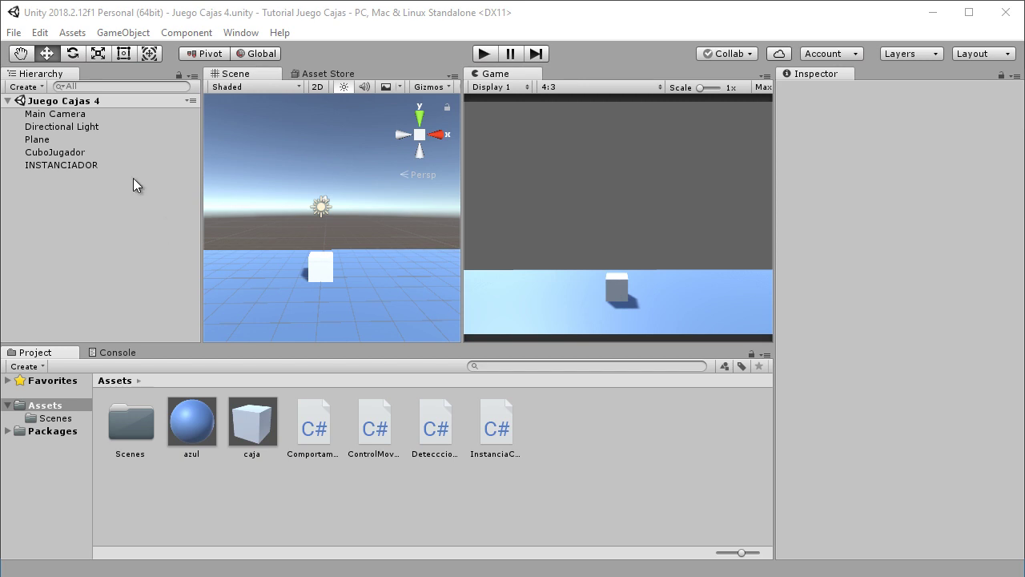
- Select INSTANCIADOR to show its Instancia Cajas script with caja as Prefab Caja
click(156, 165)
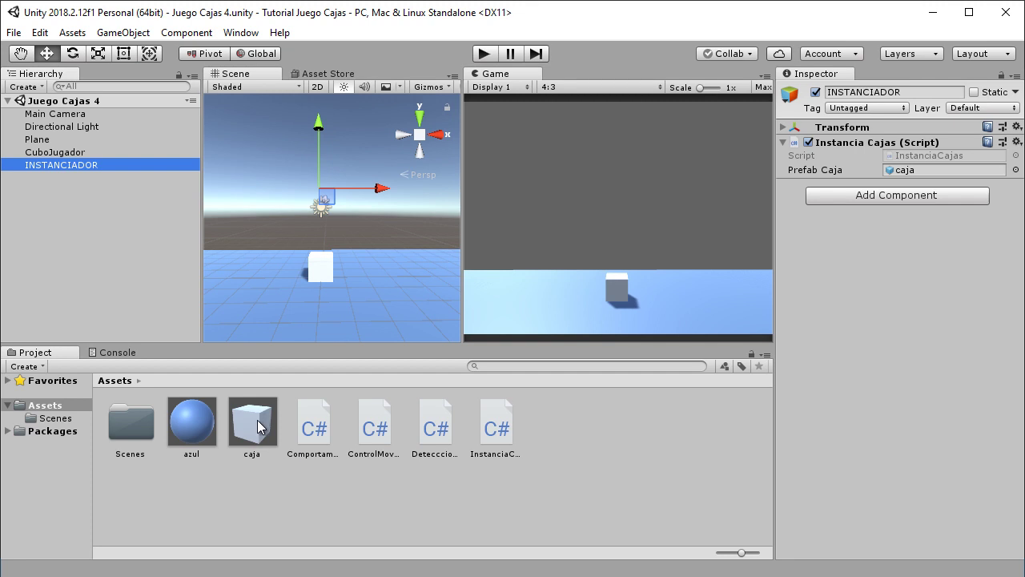
click(435, 429)
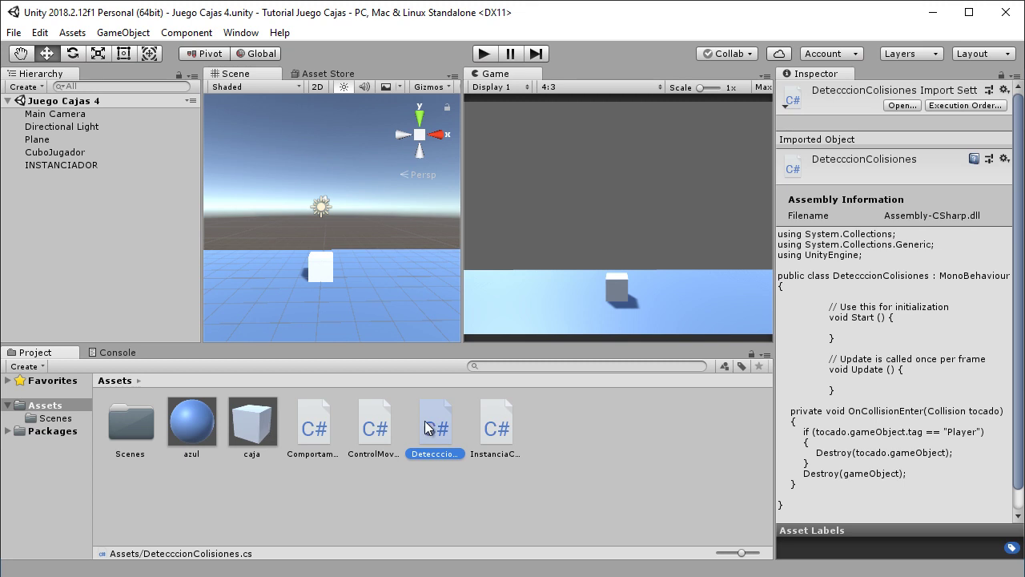
click(96, 166)
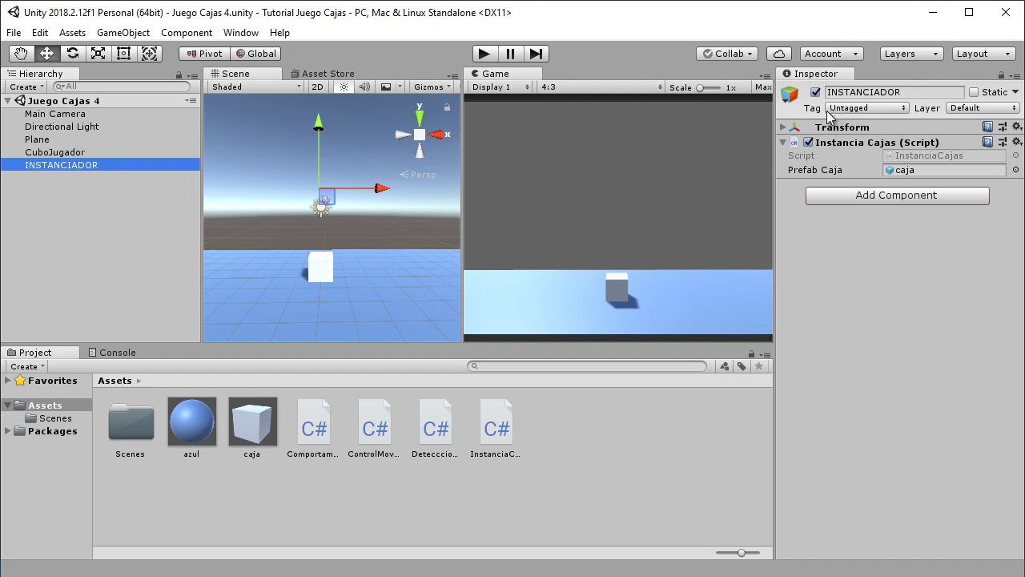
- Create a new tag named Instanciador in the tag settings
click(876, 107)
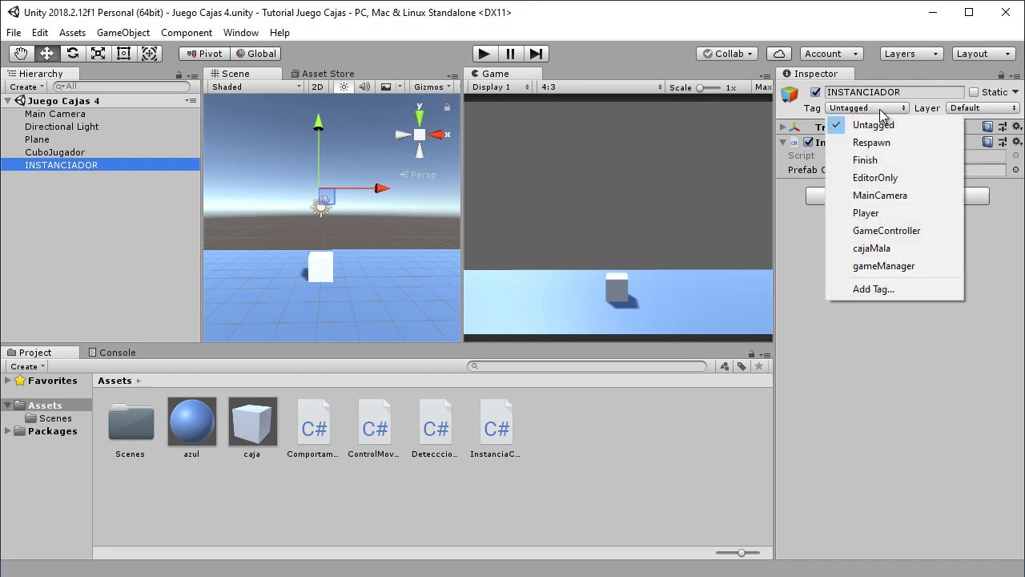
click(873, 288)
click(988, 205)
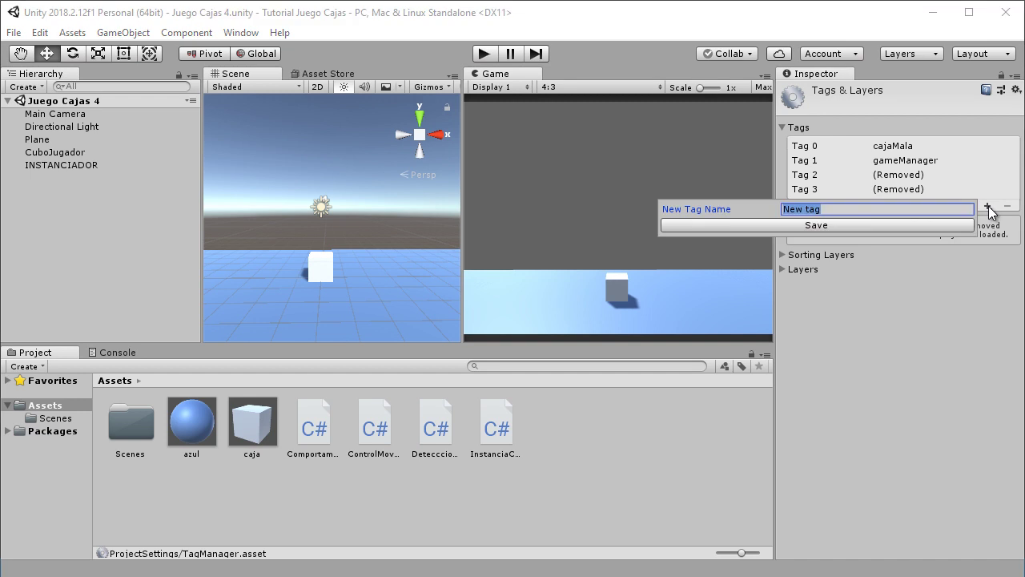
text(In)
text(stanciador)
key(Return)
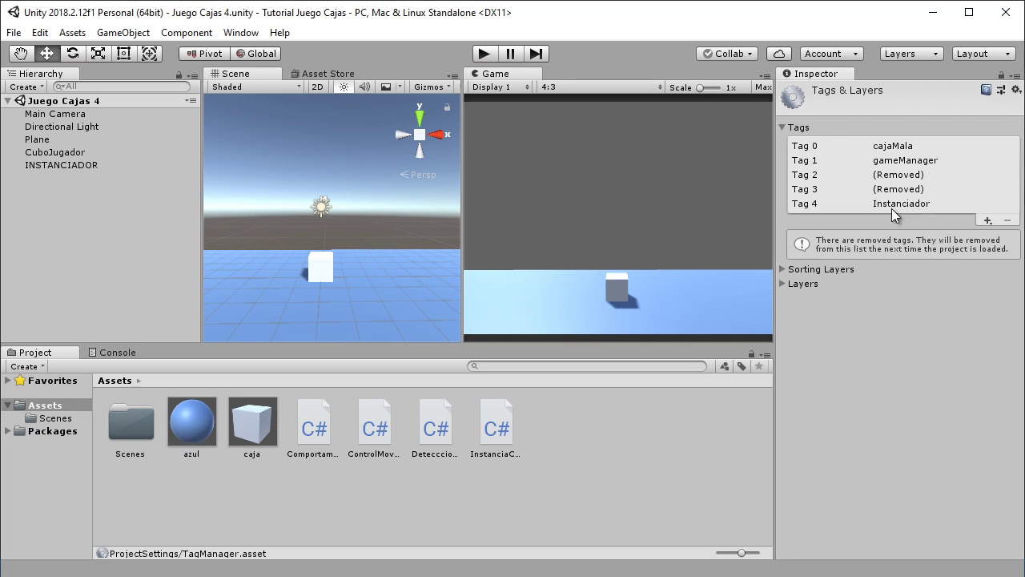
- Assign the Instanciador tag to the INSTANCIADOR object
click(94, 164)
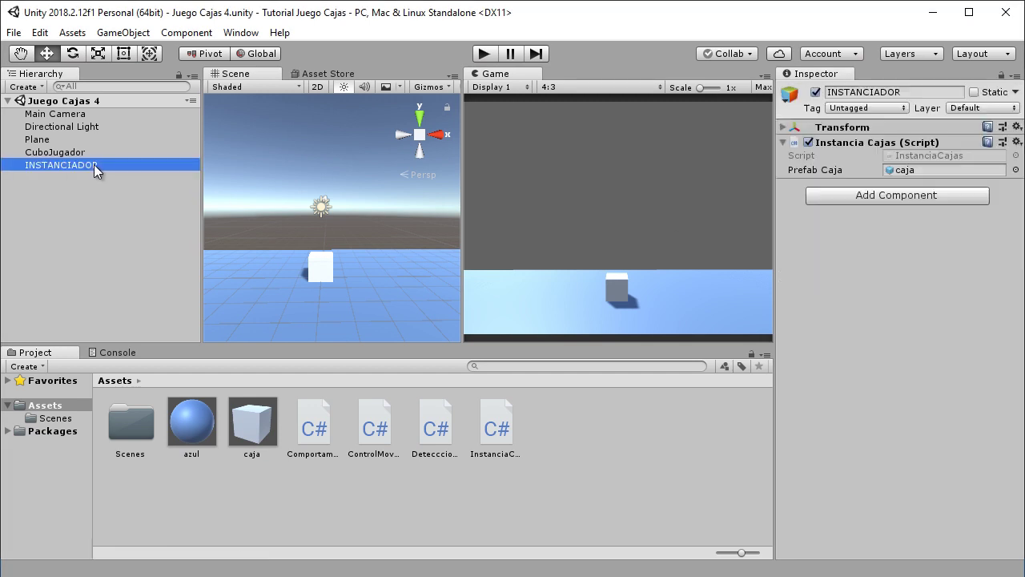
click(887, 107)
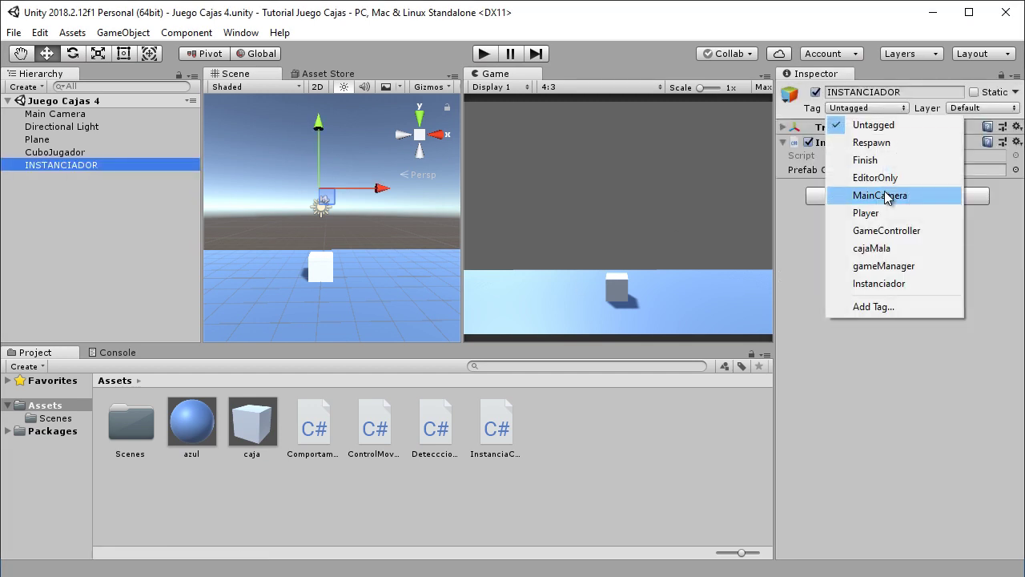
click(890, 283)
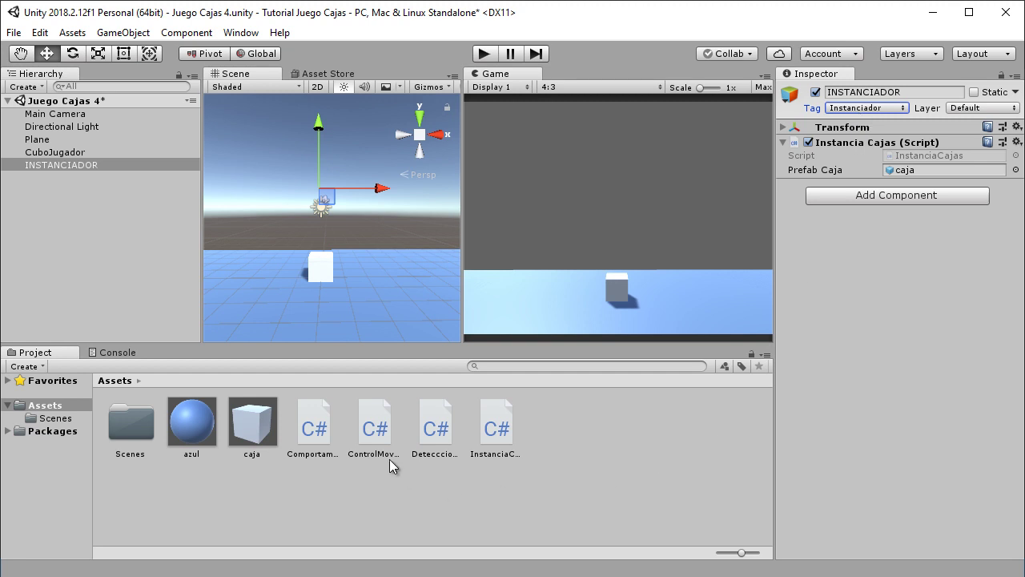
- Open DetecccionColisiones in Visual Studio and add a blank line at the top of the class
double_click(435, 429)
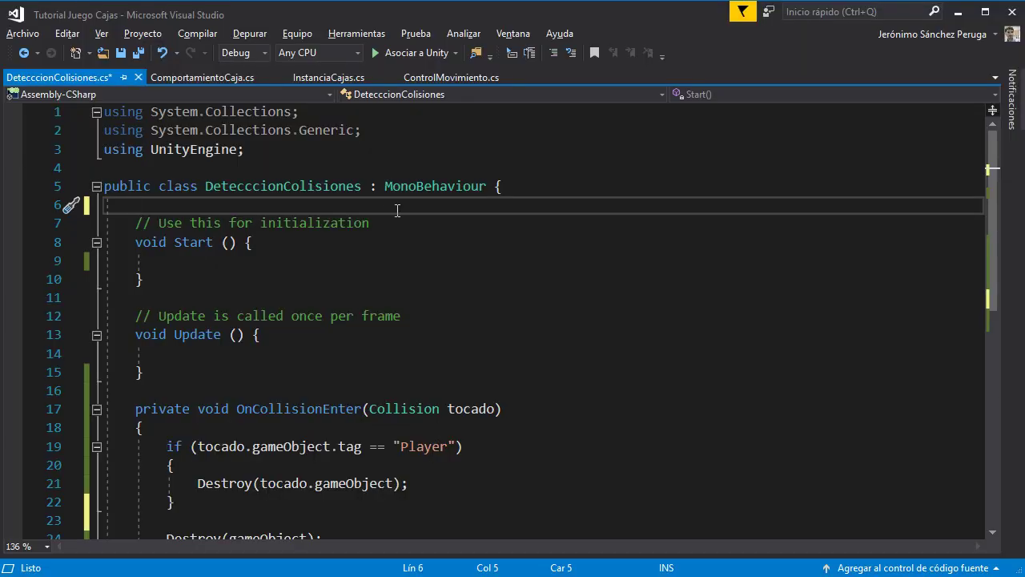
key(Return)
key(Return)
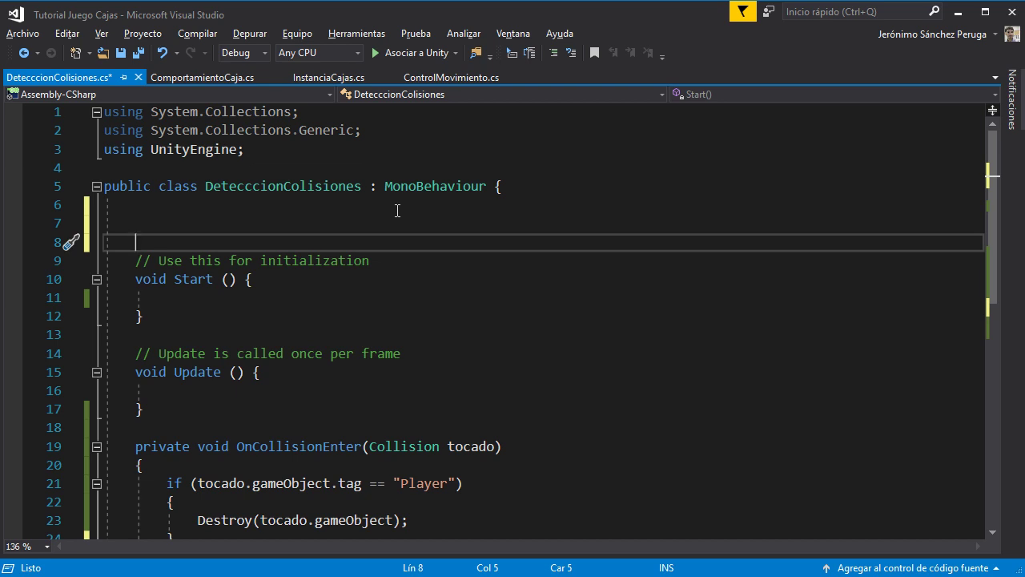
key(Up)
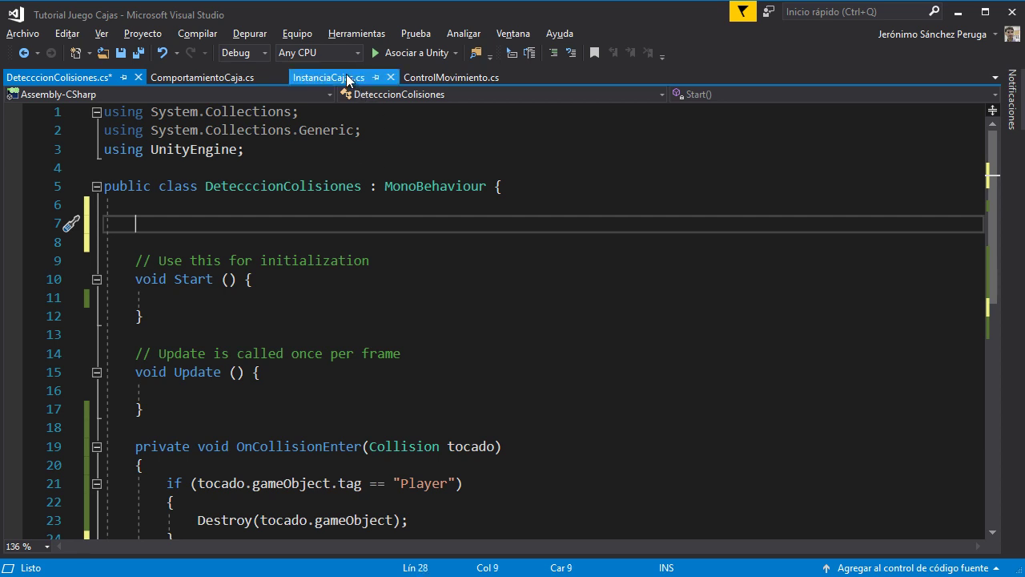
- Review the InstanciaCajas, ComportamientoCaja and ControlMovimiento scripts, then return to empty line 7
click(350, 78)
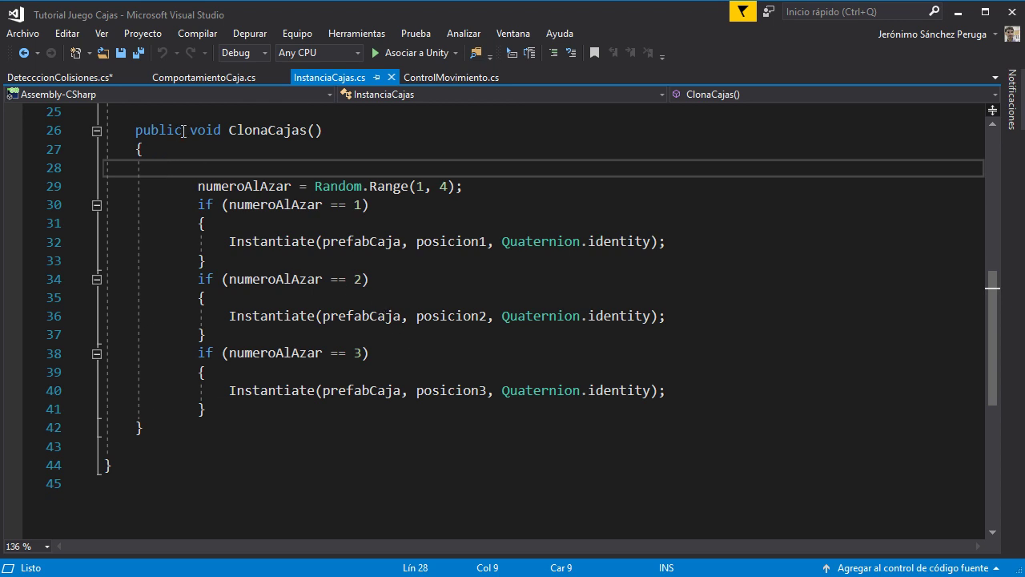
mouse_move(254, 214)
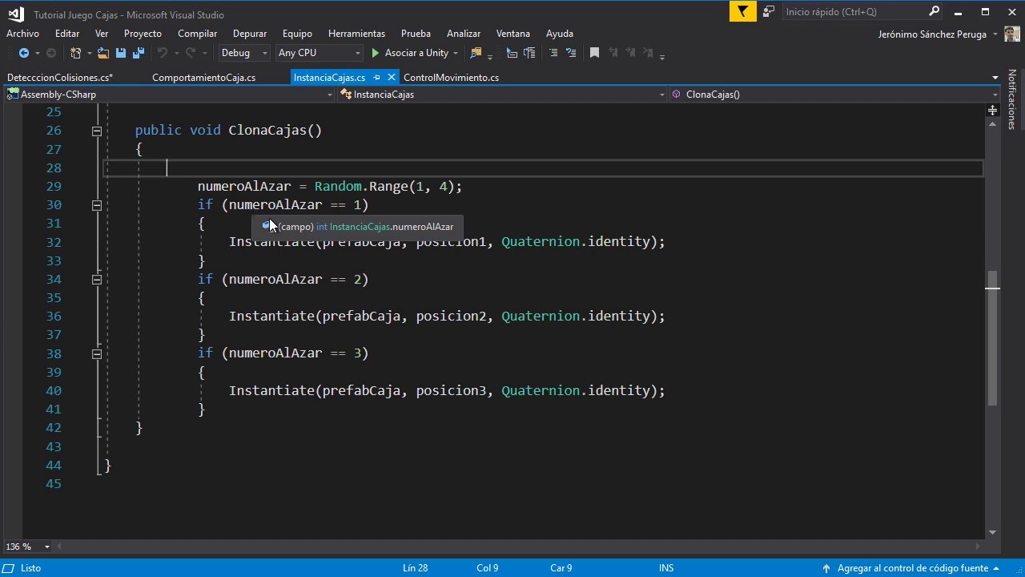
click(96, 81)
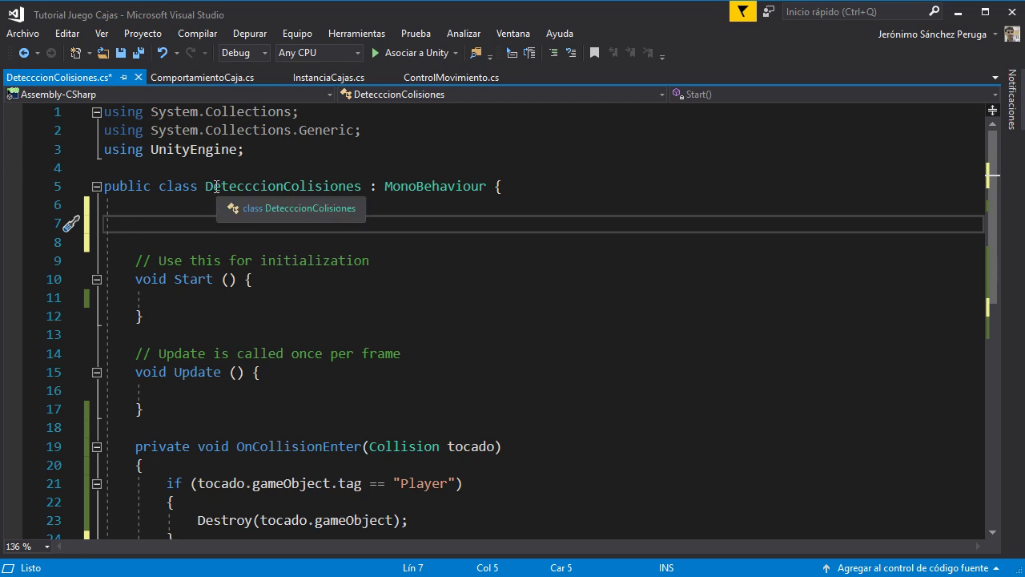
click(208, 77)
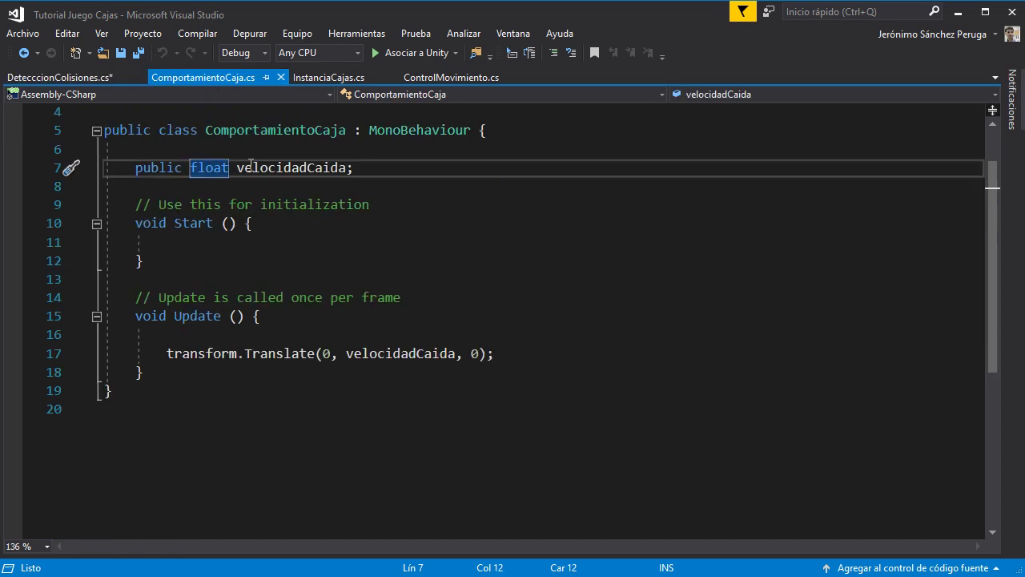
scroll(247, 126, up, 1)
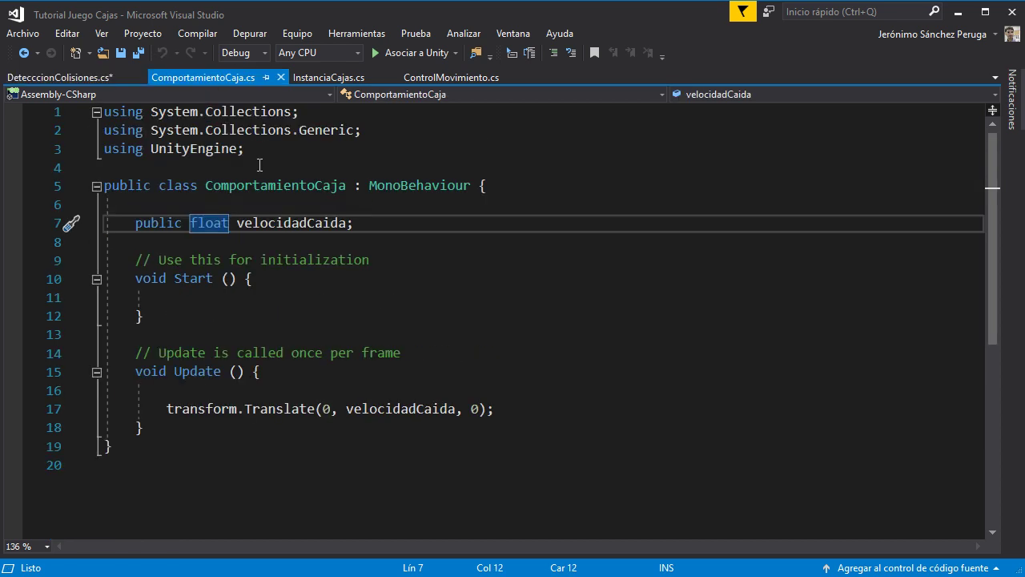
click(328, 75)
click(445, 79)
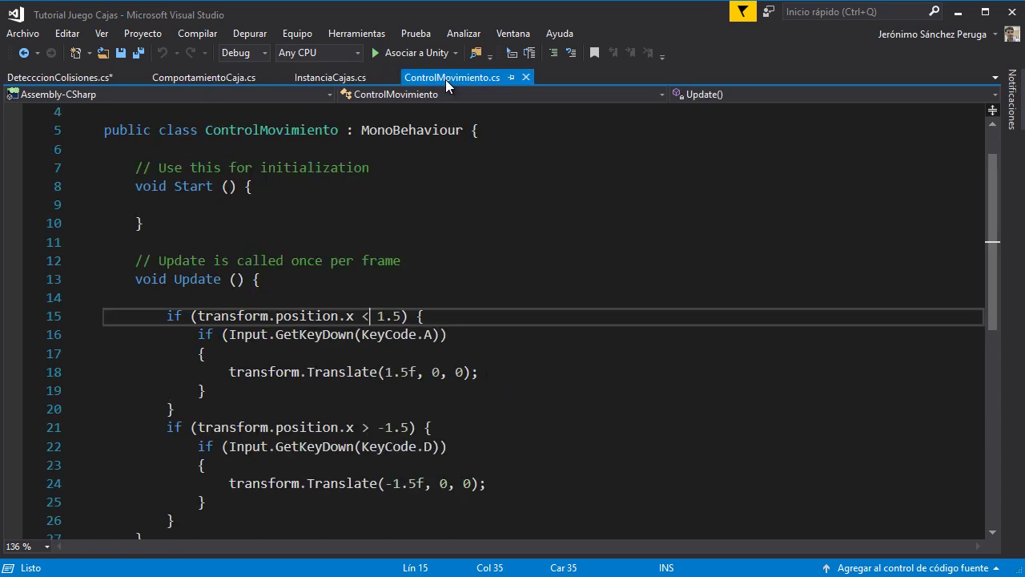
click(106, 77)
click(266, 219)
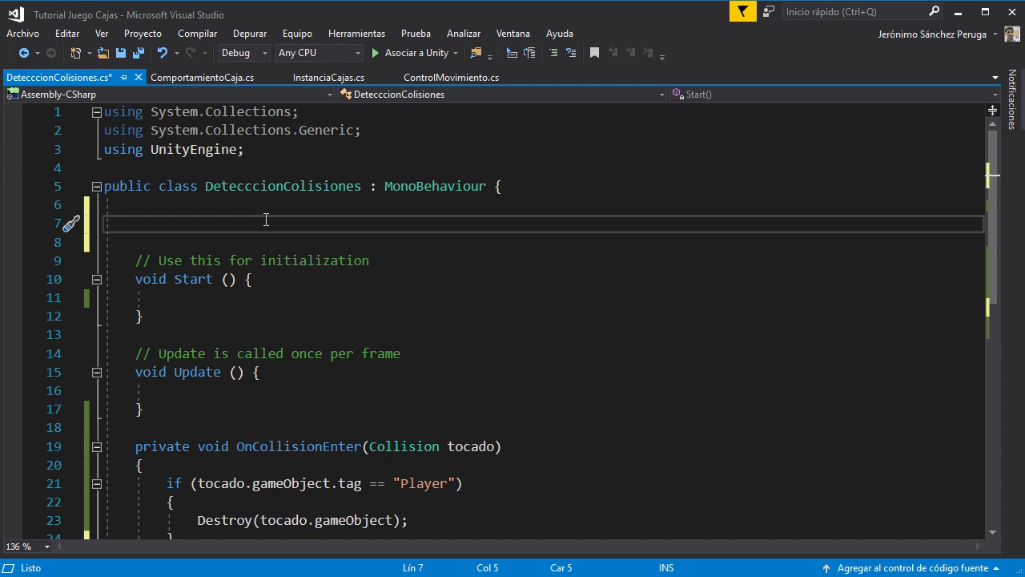
- Declare 'InstanciaCajas instanciaCajasScript;' on line 7 of the DetecccionColisiones class
text(Ins)
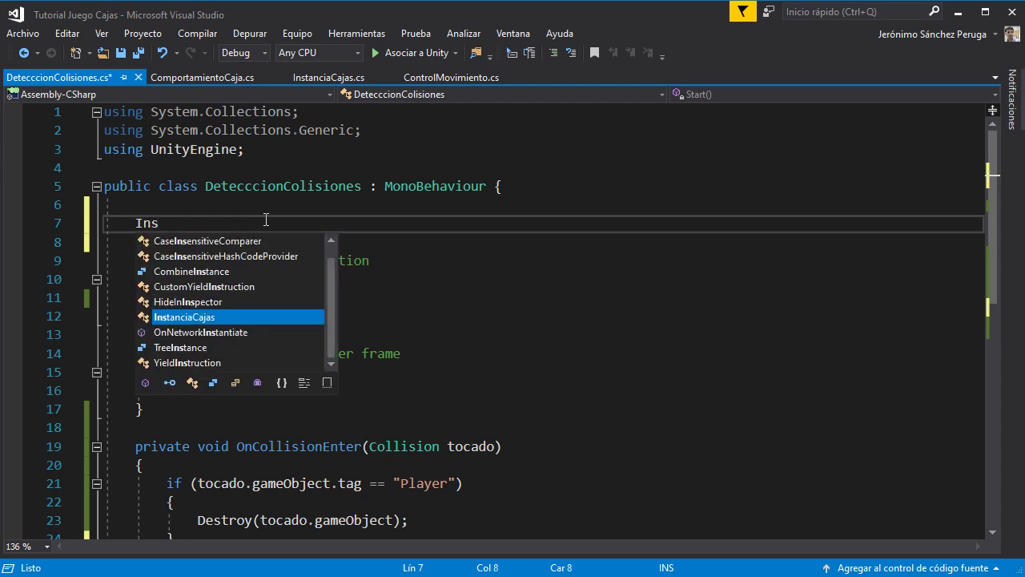
text(t)
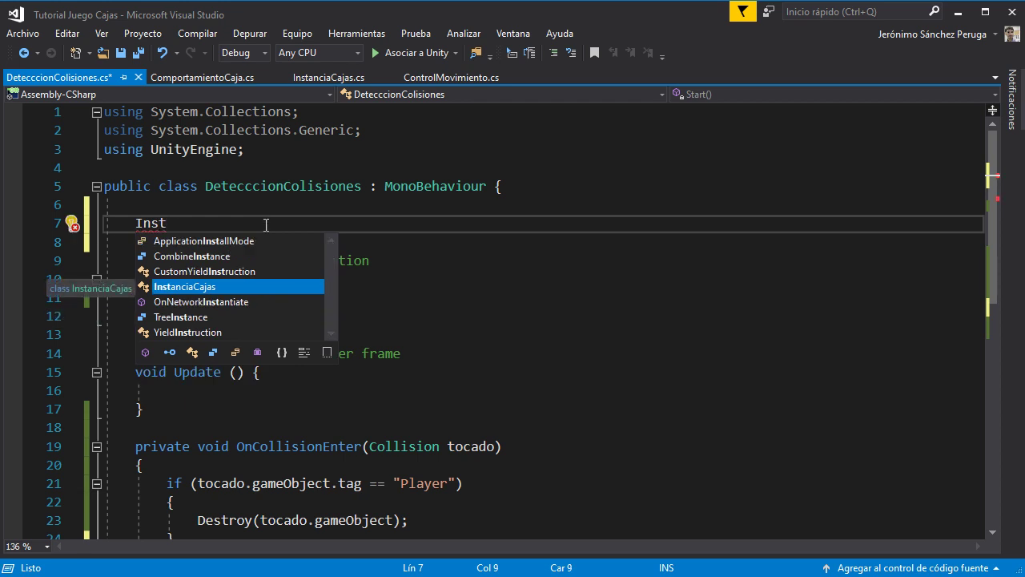
double_click(180, 289)
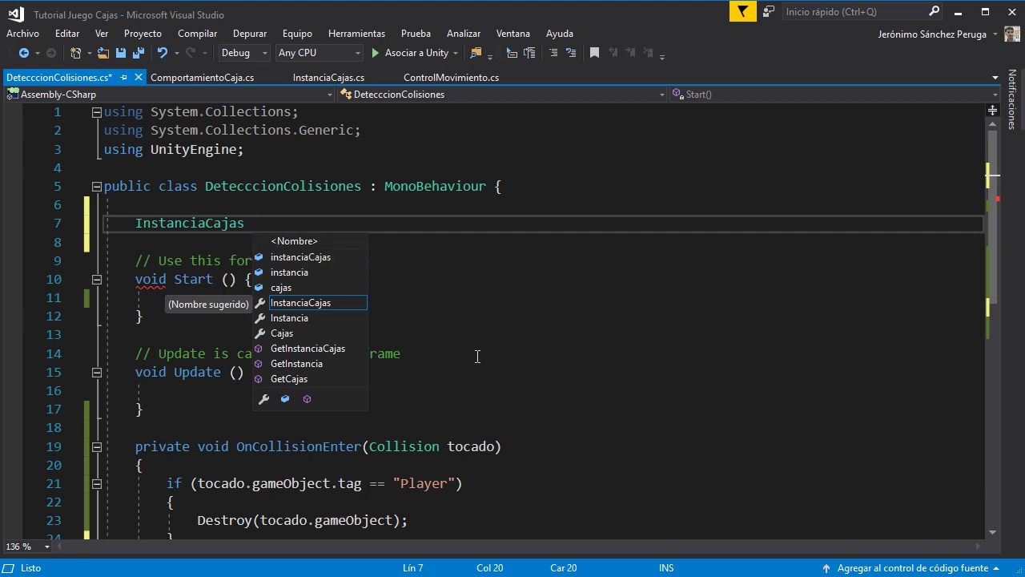
text(instancia)
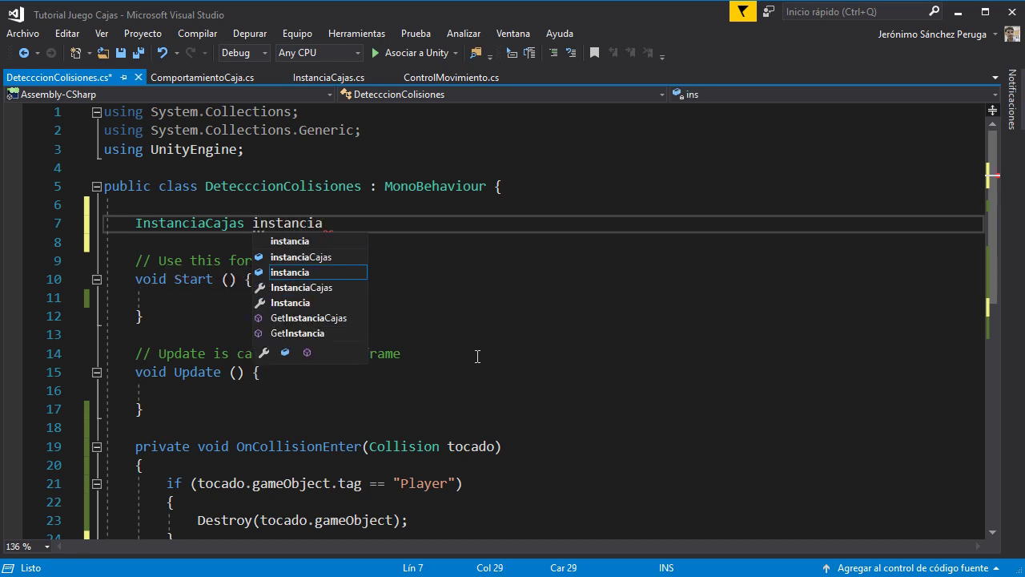
text(CajasScript;)
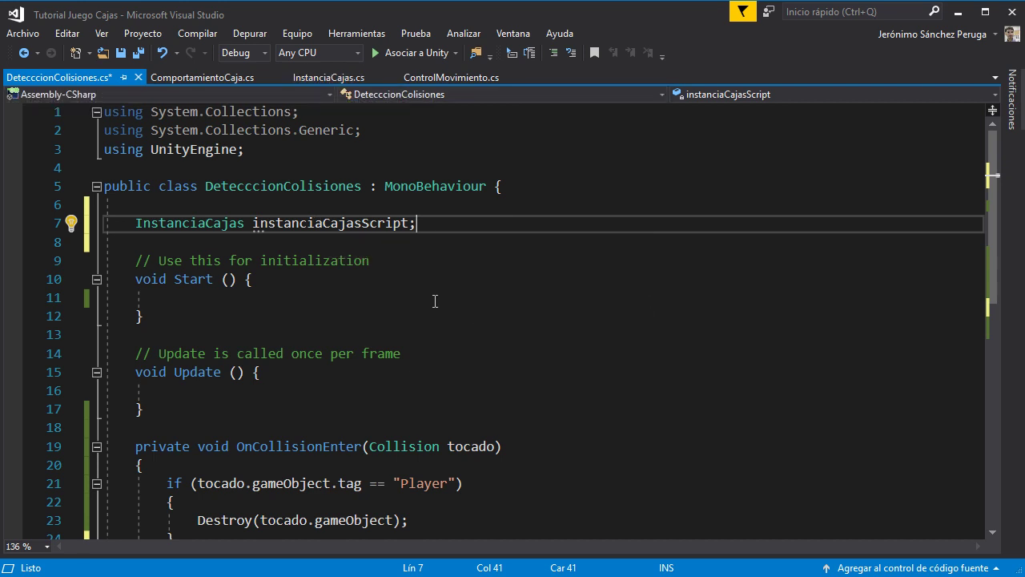
click(360, 299)
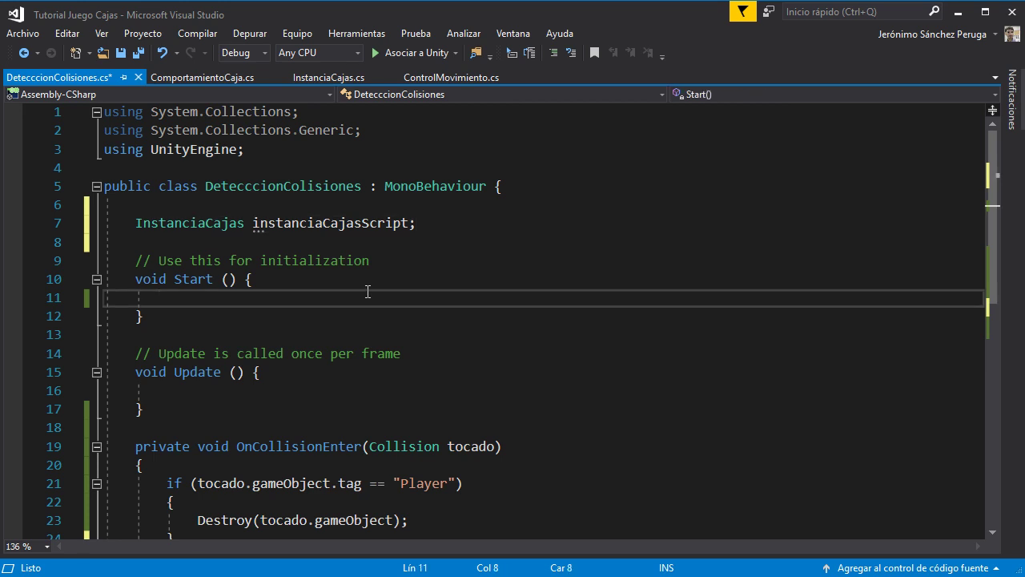
- Begin the assignment 'instanciaCajasScript = GameObject' on a new line inside Start
key(Return)
key(Return)
key(Up)
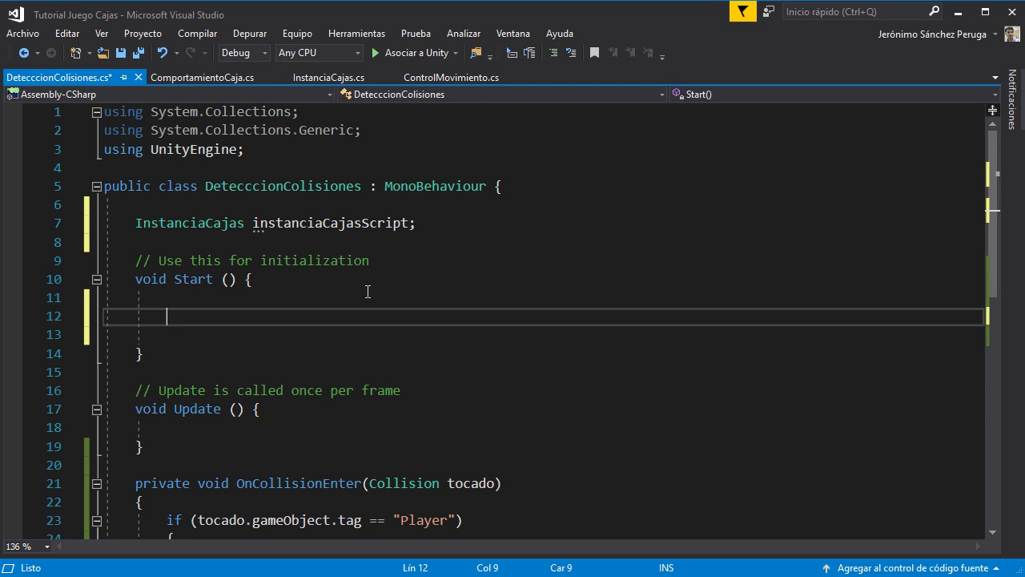
text(in)
text(sta)
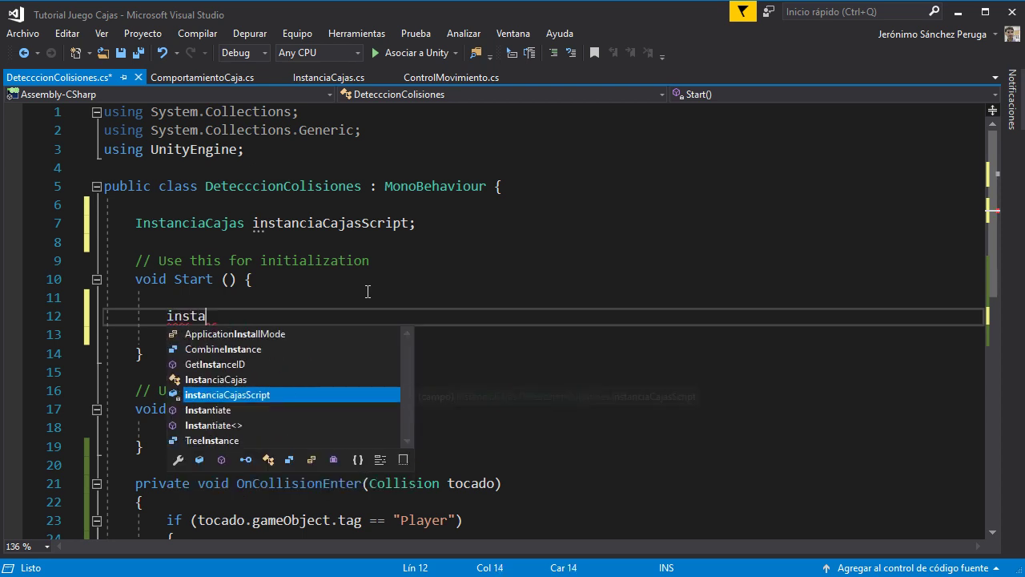
key(Tab)
text(=)
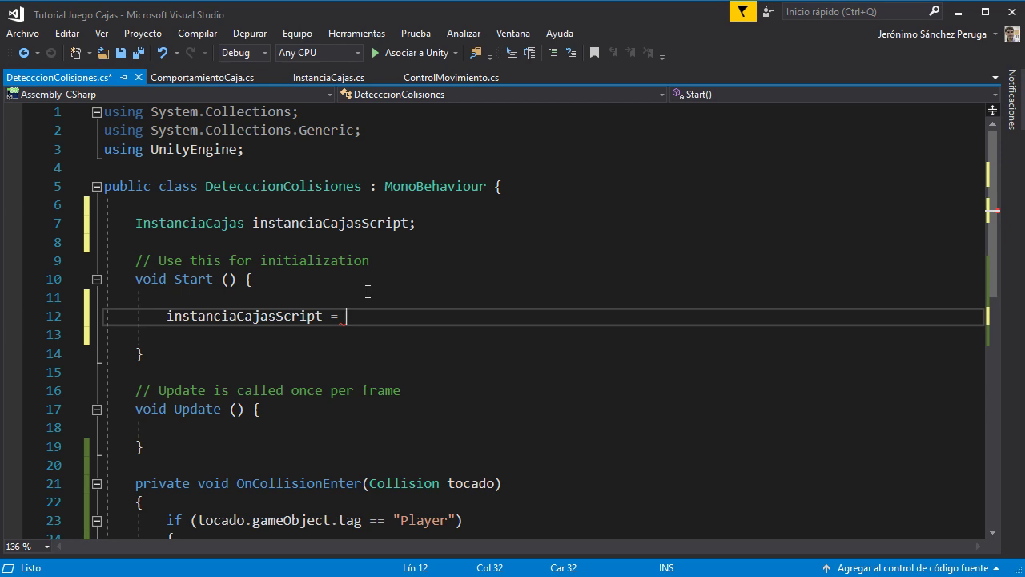
text(GAm)
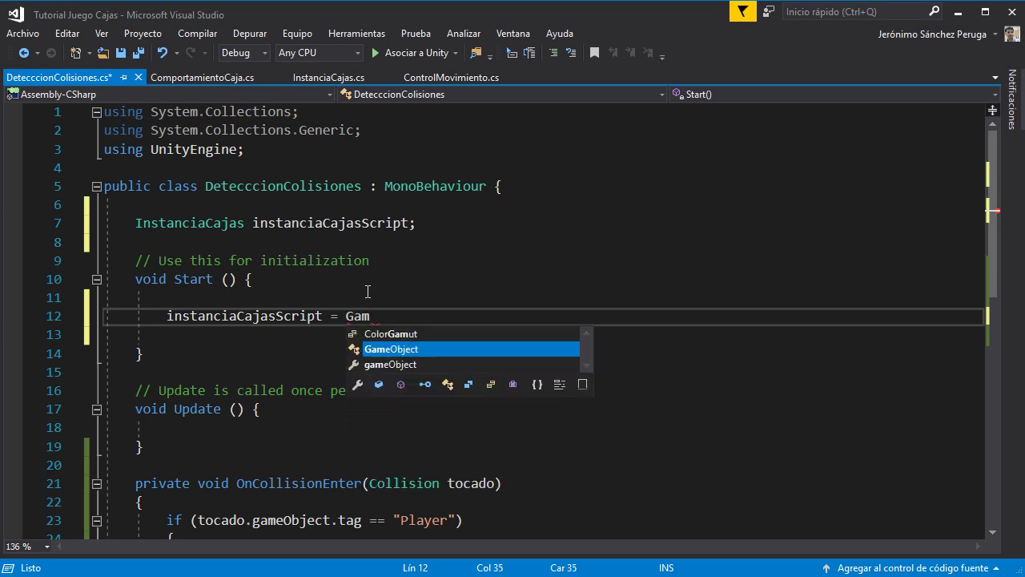
key(Return)
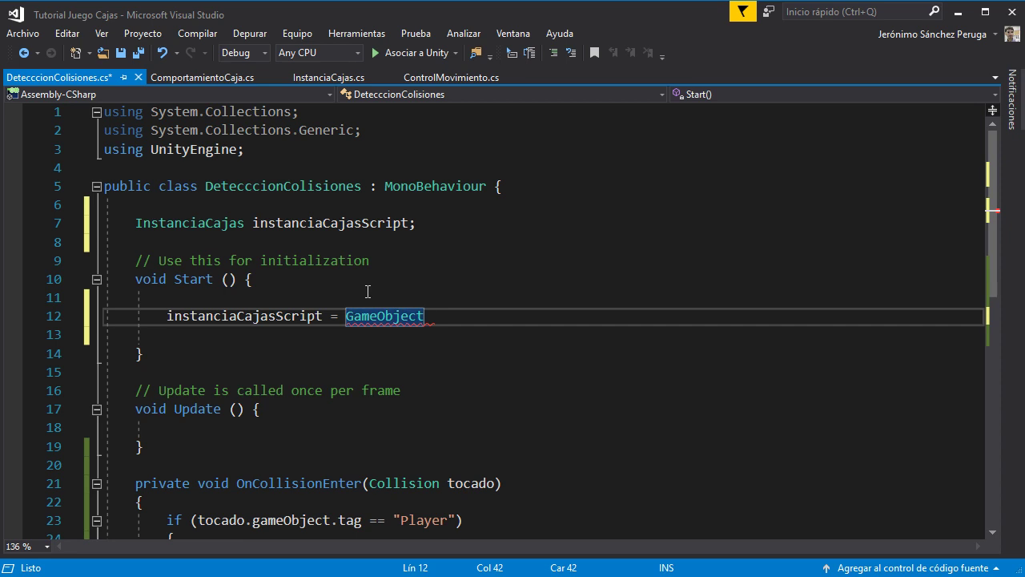
- Complete it with .FindGameObjectWithTag("Instanciador") from the IntelliSense suggestions
text(.find)
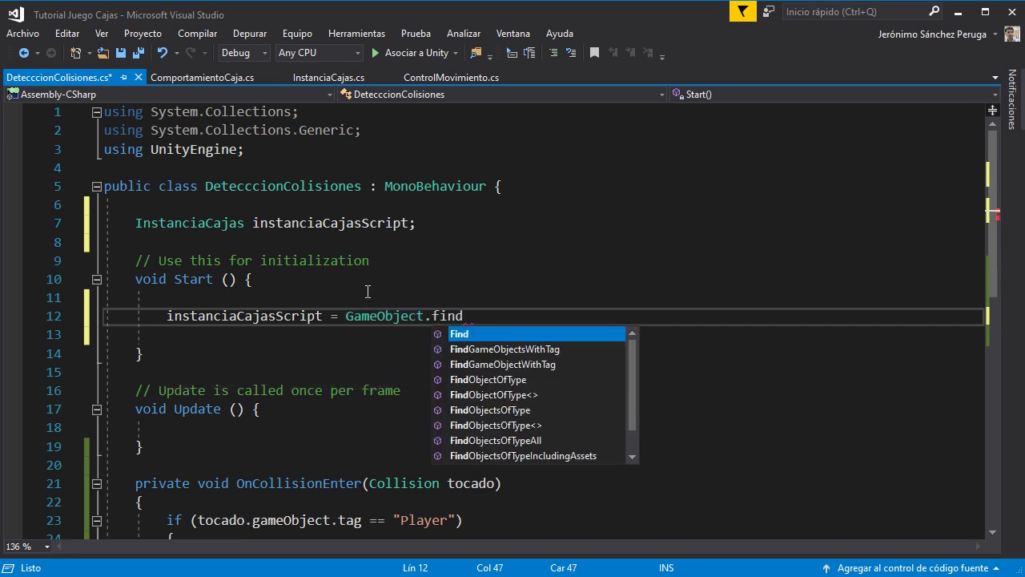
key(Down)
key(Down)
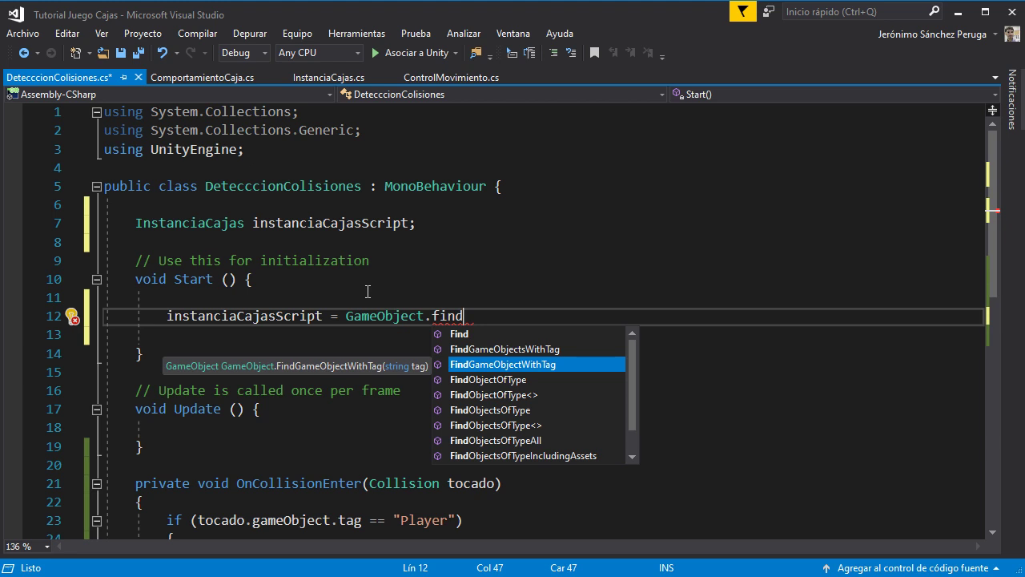
key(Up)
key(Down)
key(Up)
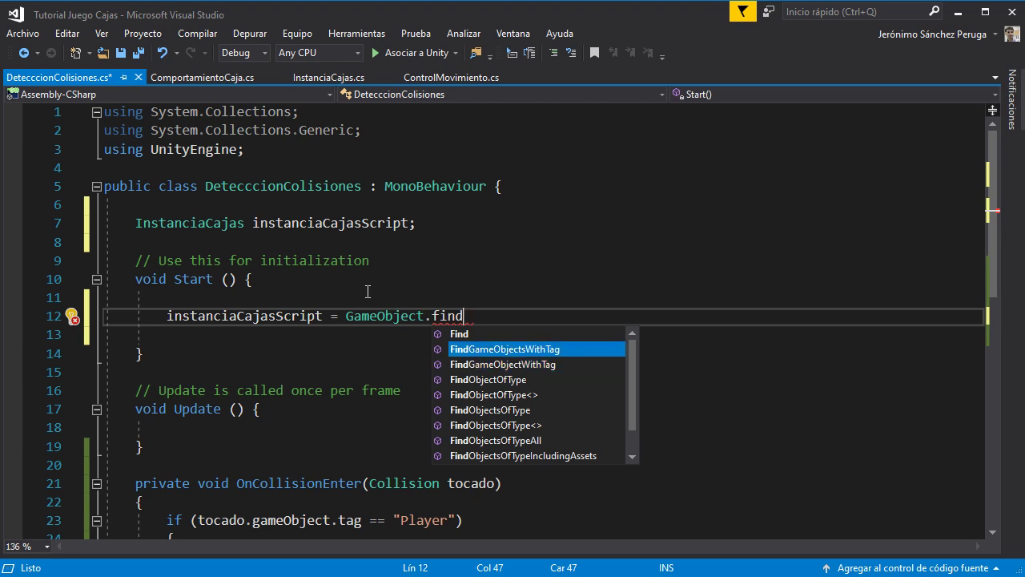
key(Down)
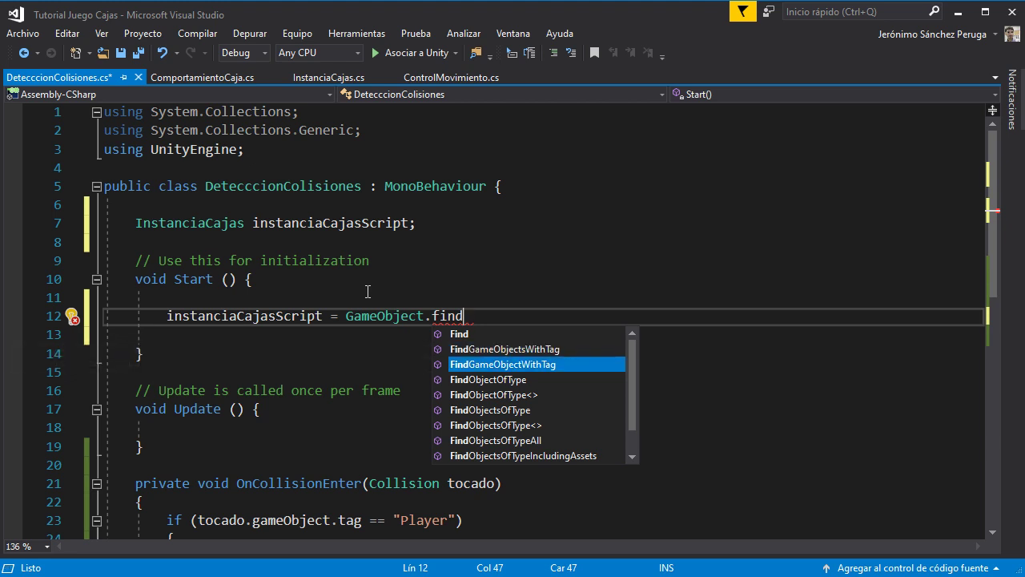
key(Up)
key(Down)
key(Tab)
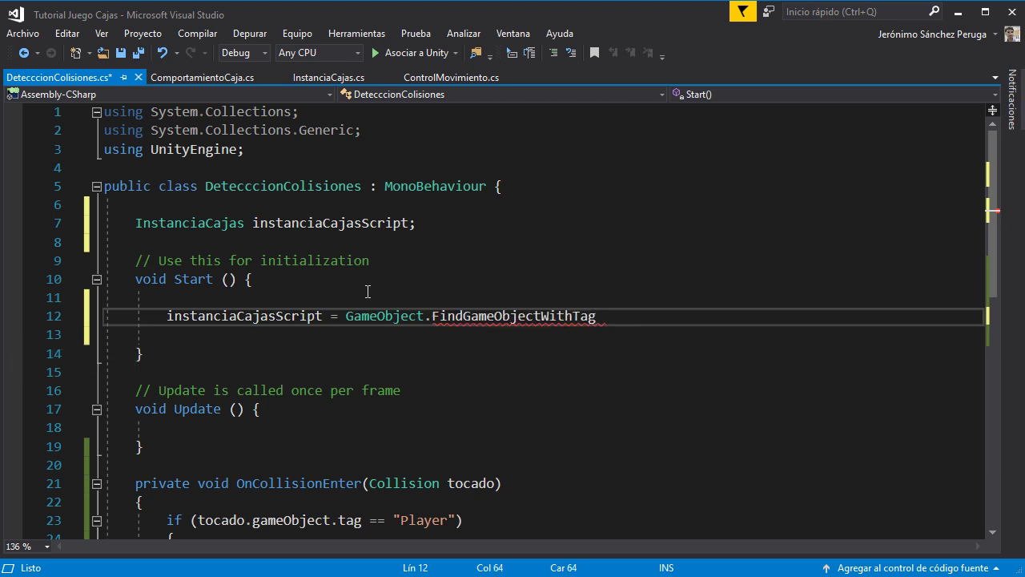
text(()
text(")
text(INs)
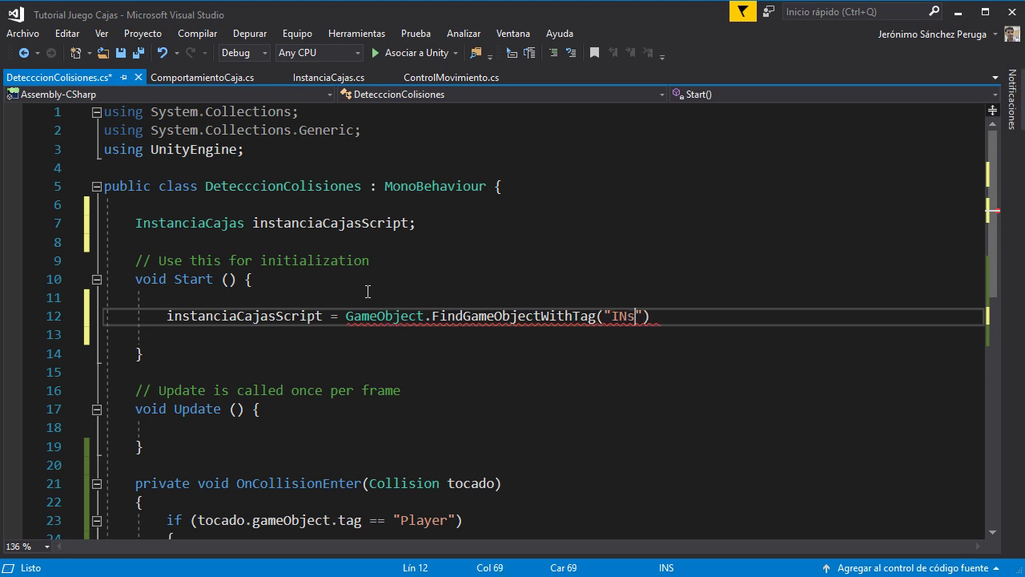
key(BackSpace)
key(BackSpace)
text(nstanciador)
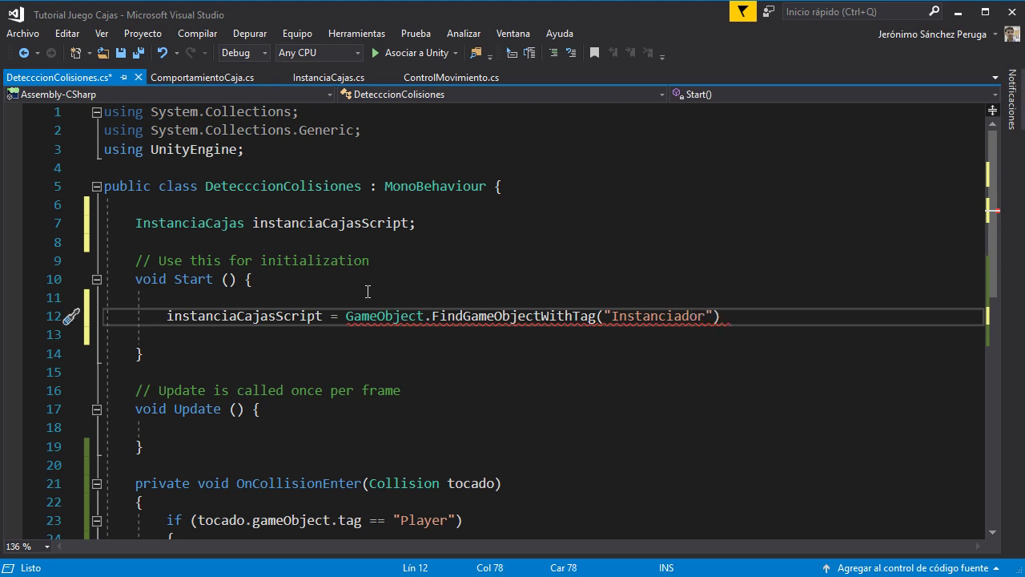
text("))
mouse_move(532, 321)
mouse_move(327, 315)
- Append .GetComponent<InstanciaCajas>(); to the FindGameObjectWithTag call on line 12
text(.)
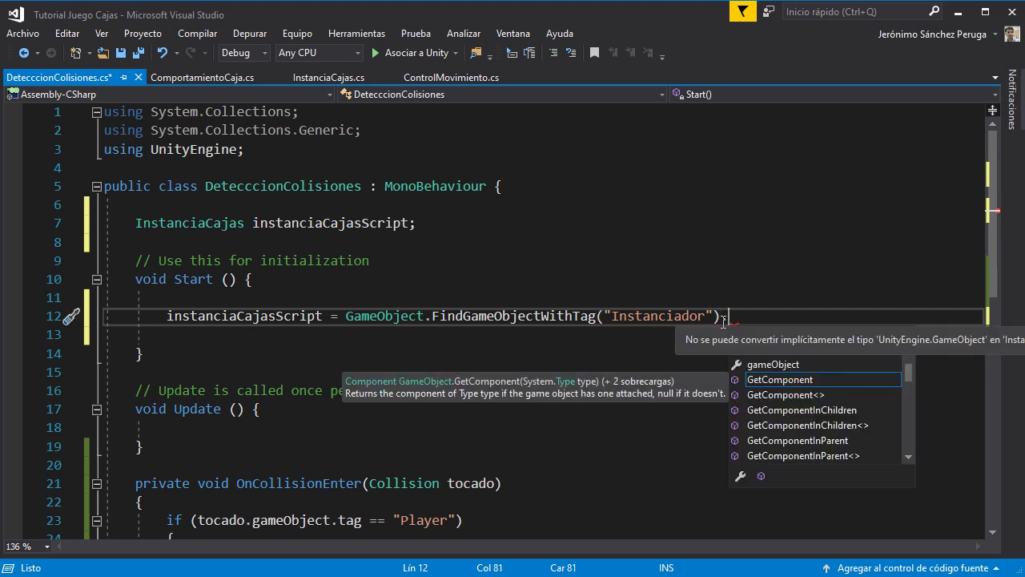
text(getco)
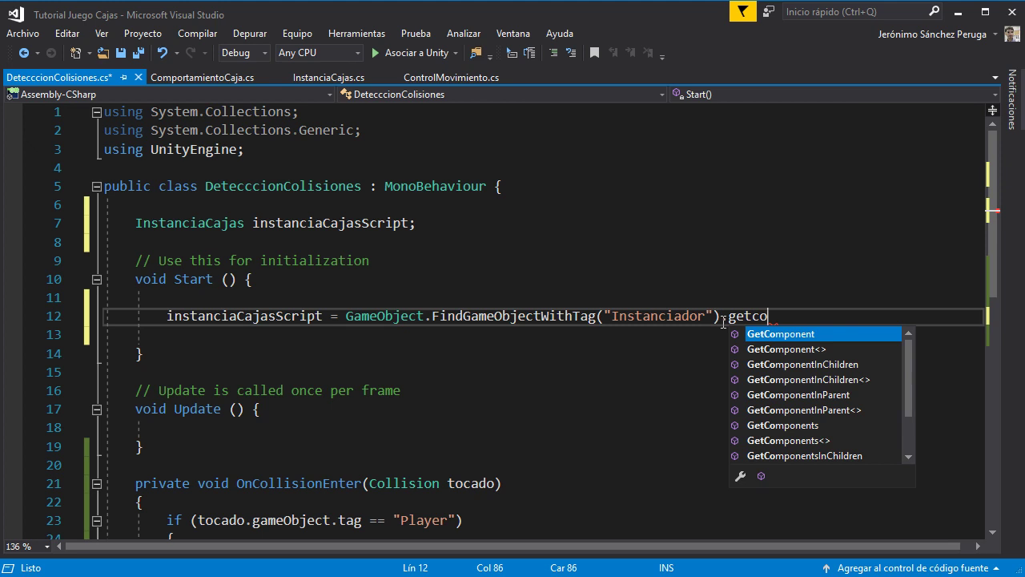
key(Tab)
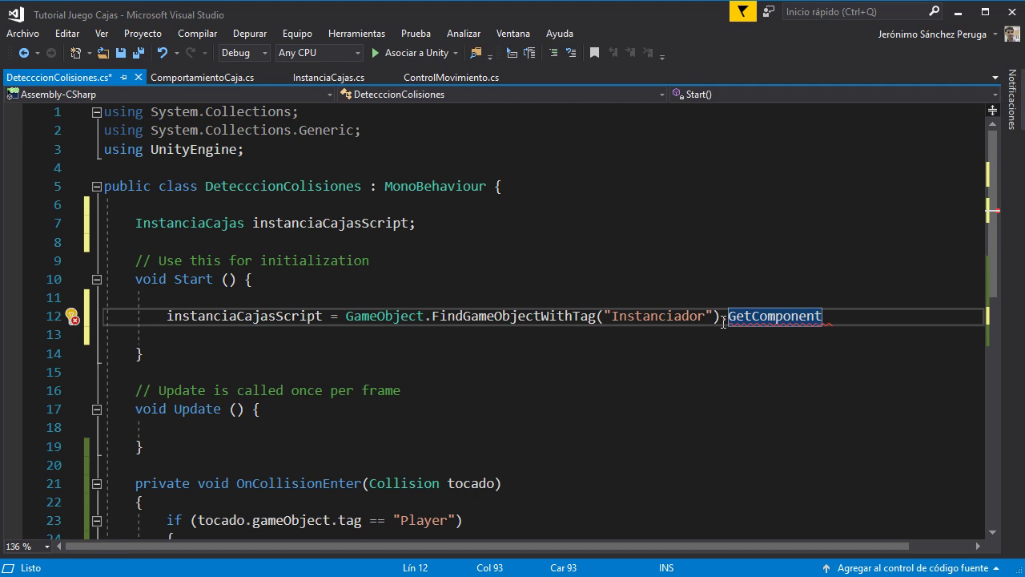
text(<)
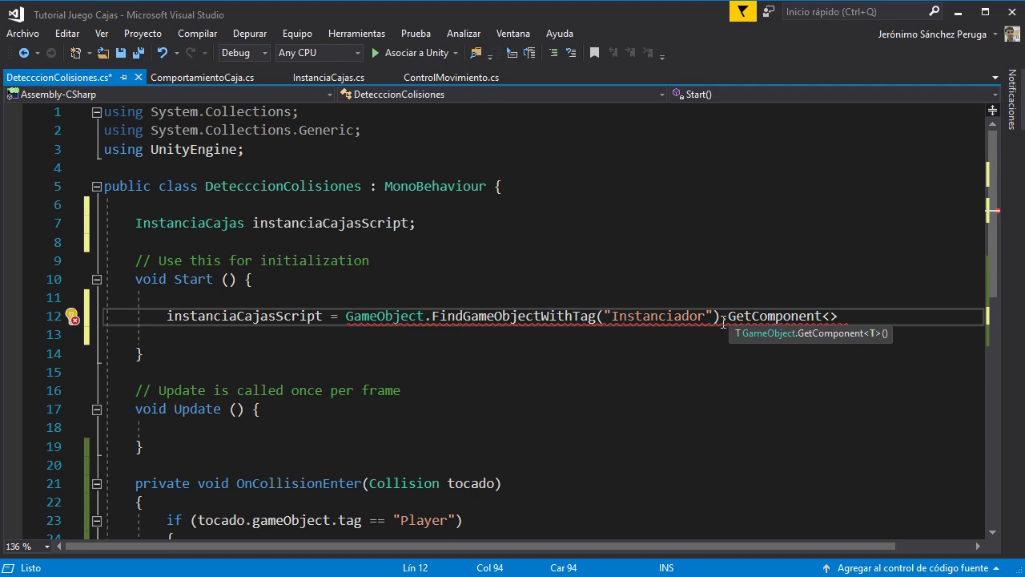
text(Inst)
key(Tab)
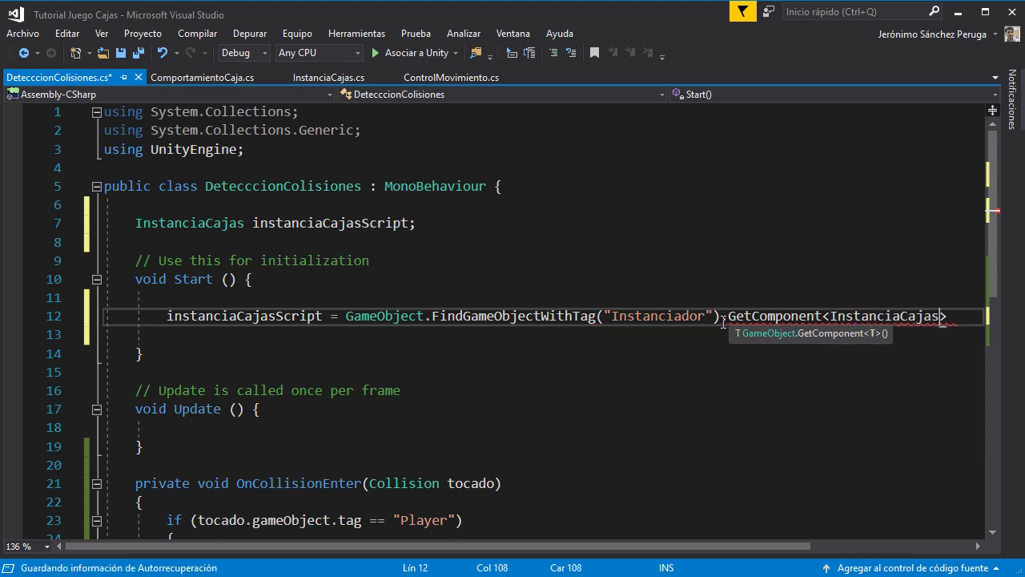
text(>)
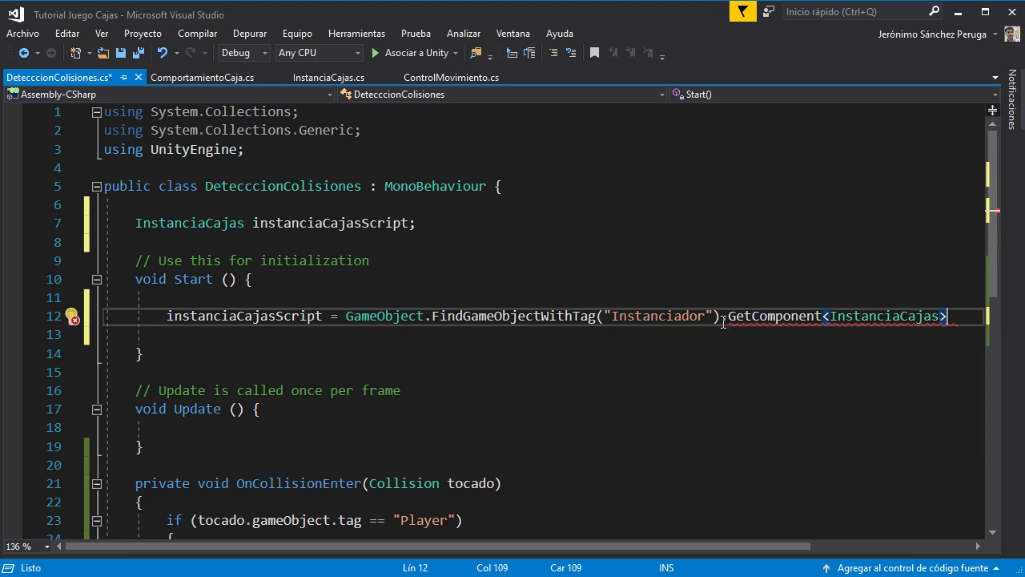
text(())
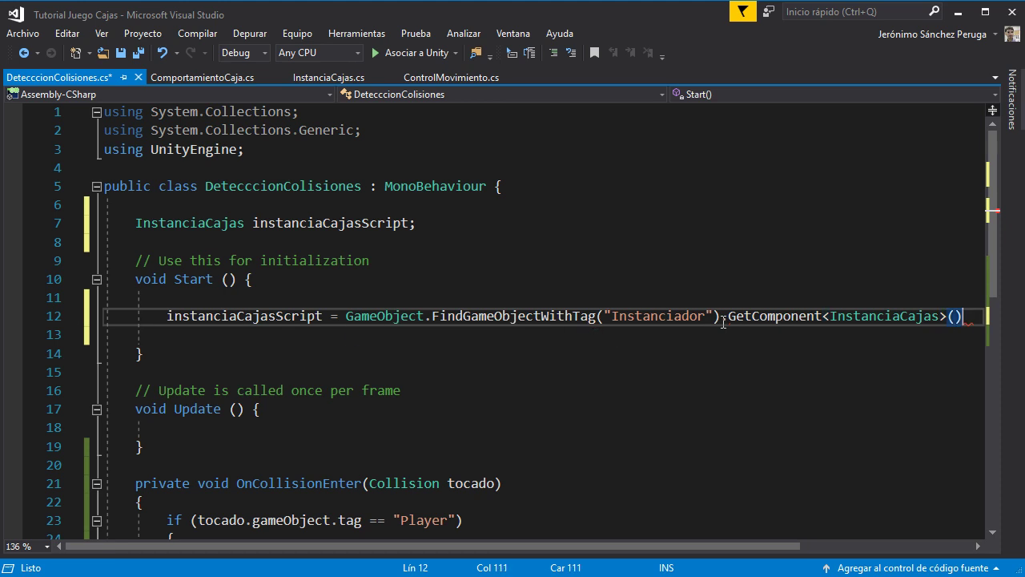
text(;)
- Check the ClonaCajas method in InstanciaCajas.cs, then return to DetecccionColisiones.cs
scroll(400, 326, down, 3)
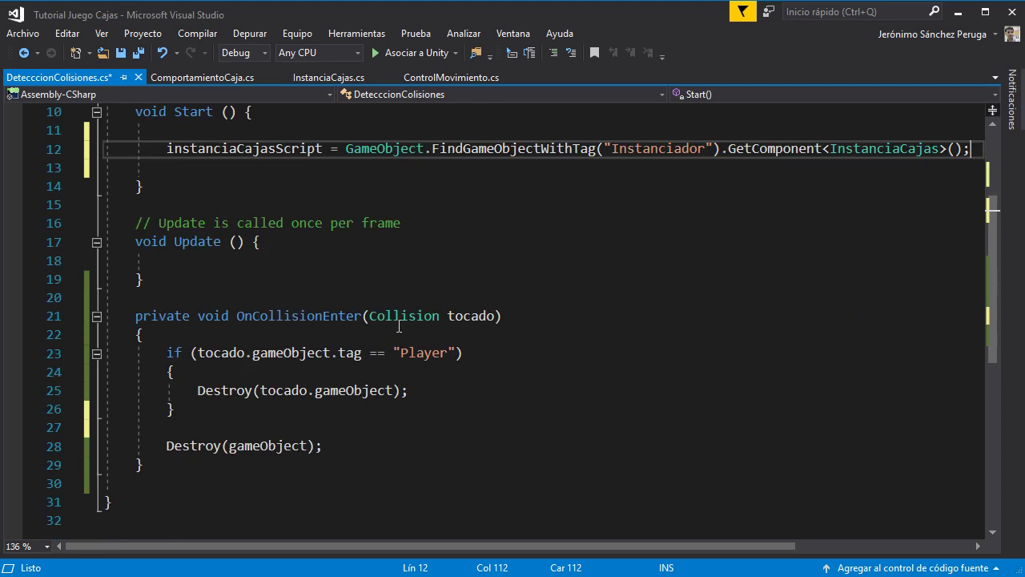
scroll(309, 238, up, 1)
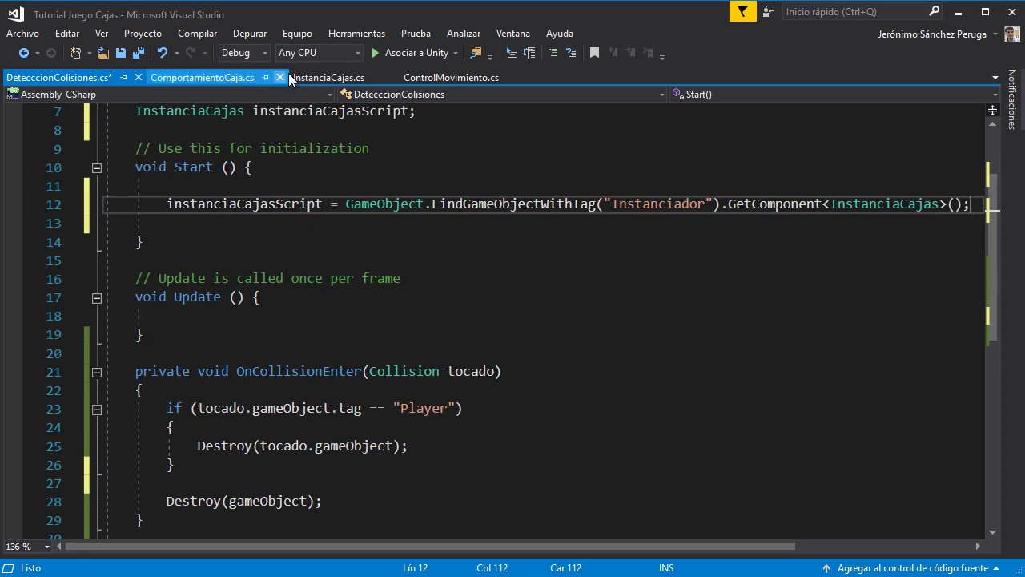
scroll(345, 273, down, 2)
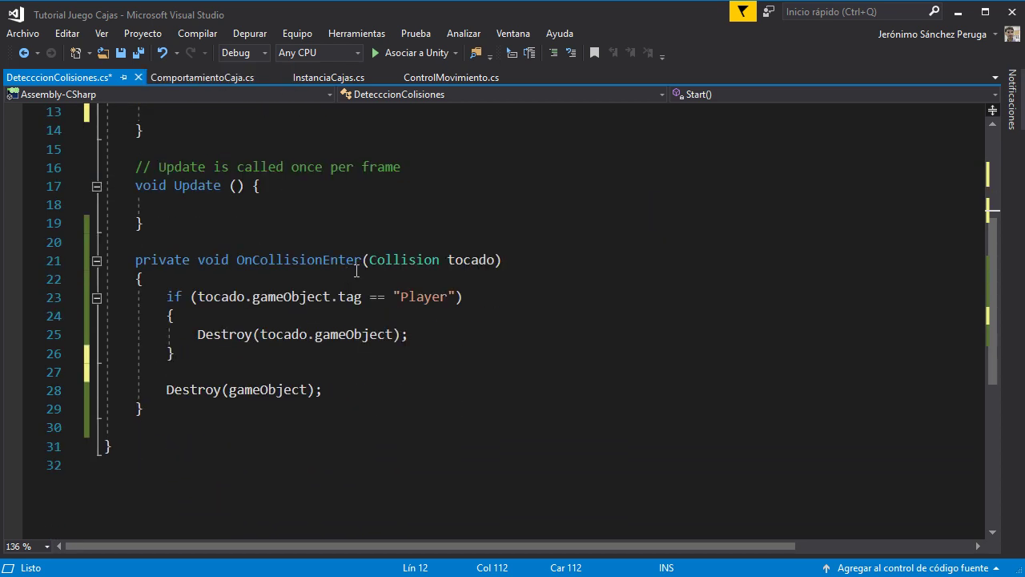
mouse_move(358, 291)
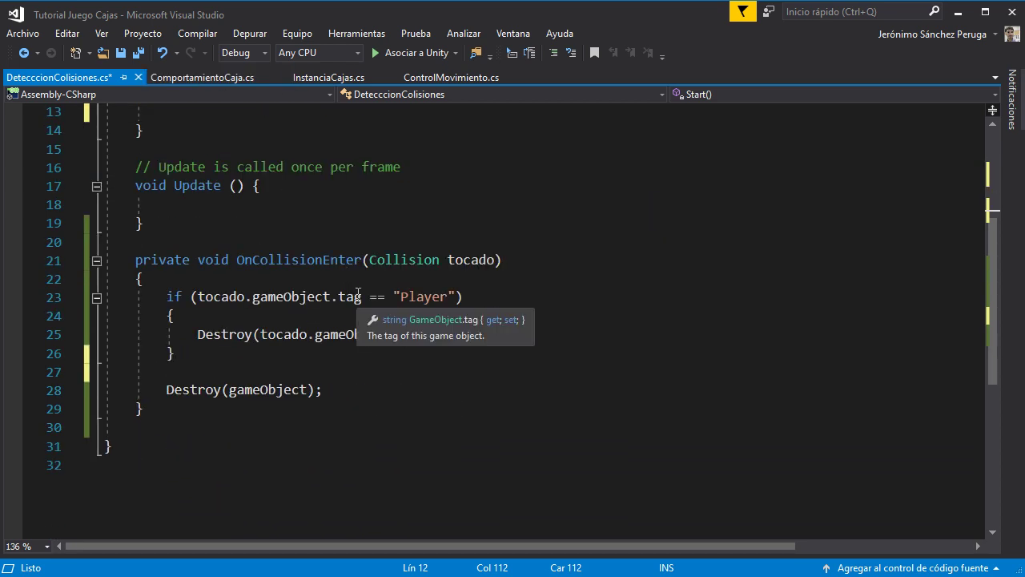
click(322, 78)
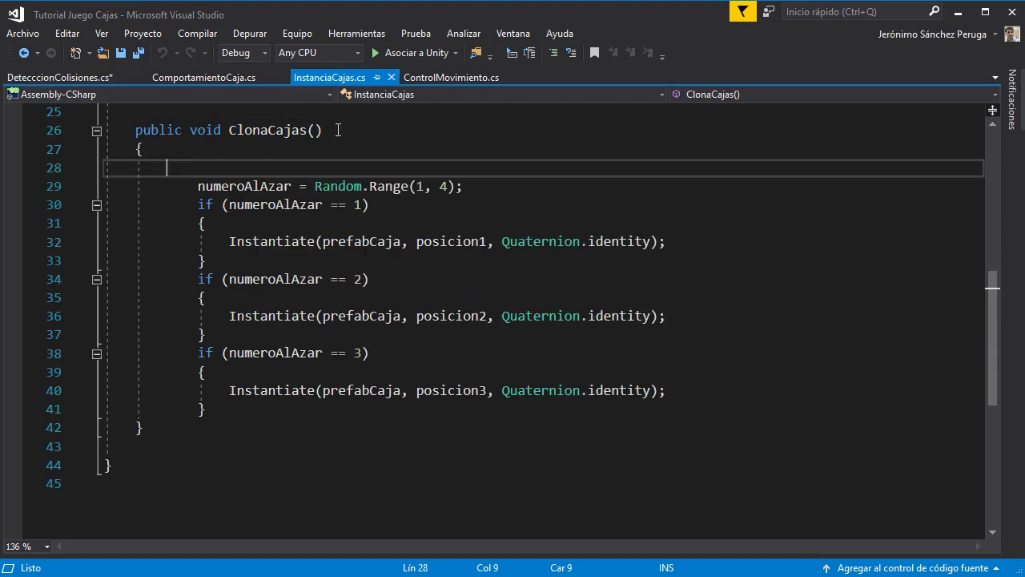
click(83, 78)
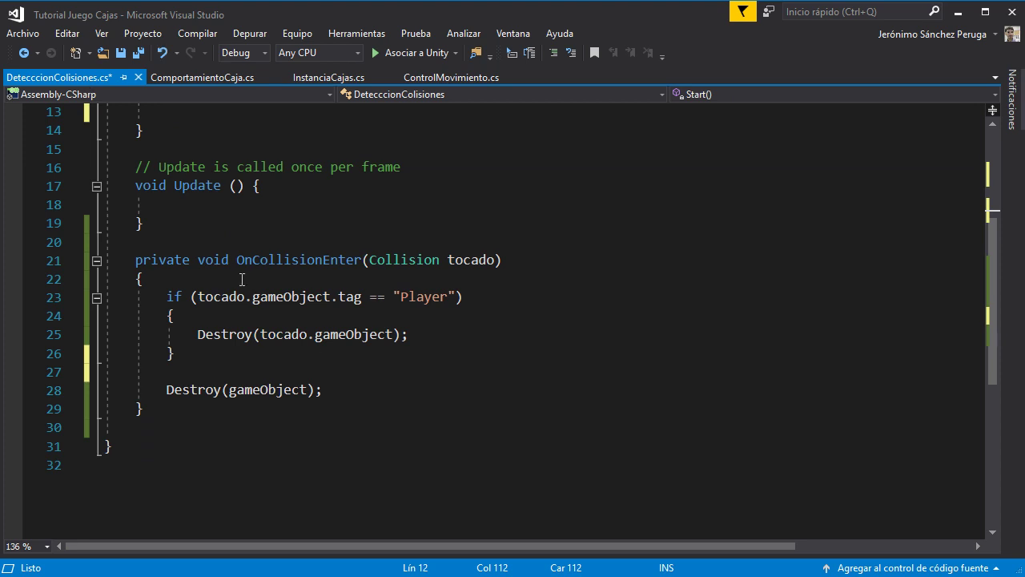
- Add a blank line after Destroy(gameObject) in OnCollisionEnter and place the cursor on line 27
click(232, 374)
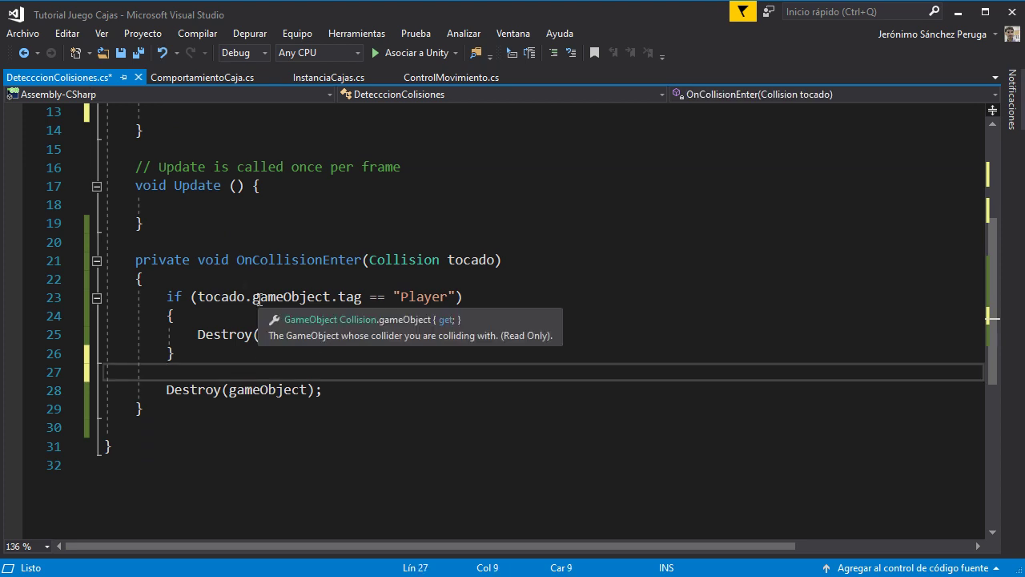
click(329, 390)
key(Return)
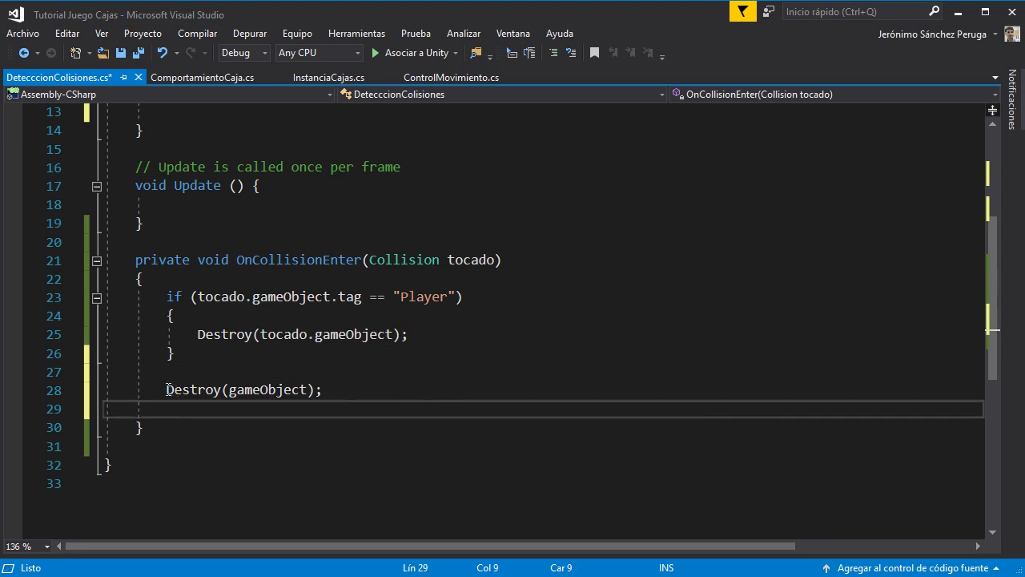
drag(167, 390, 325, 389)
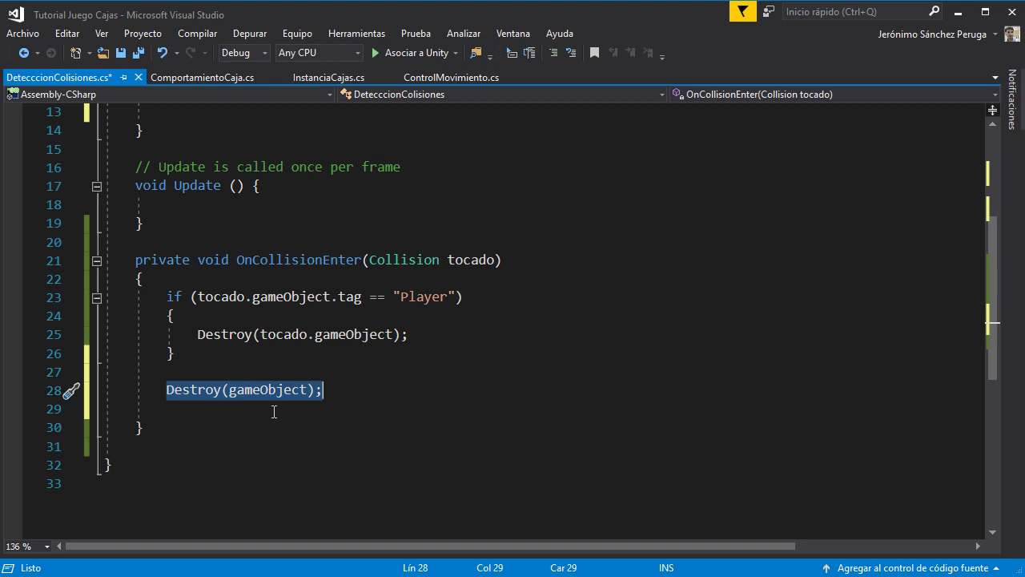
click(265, 409)
click(265, 377)
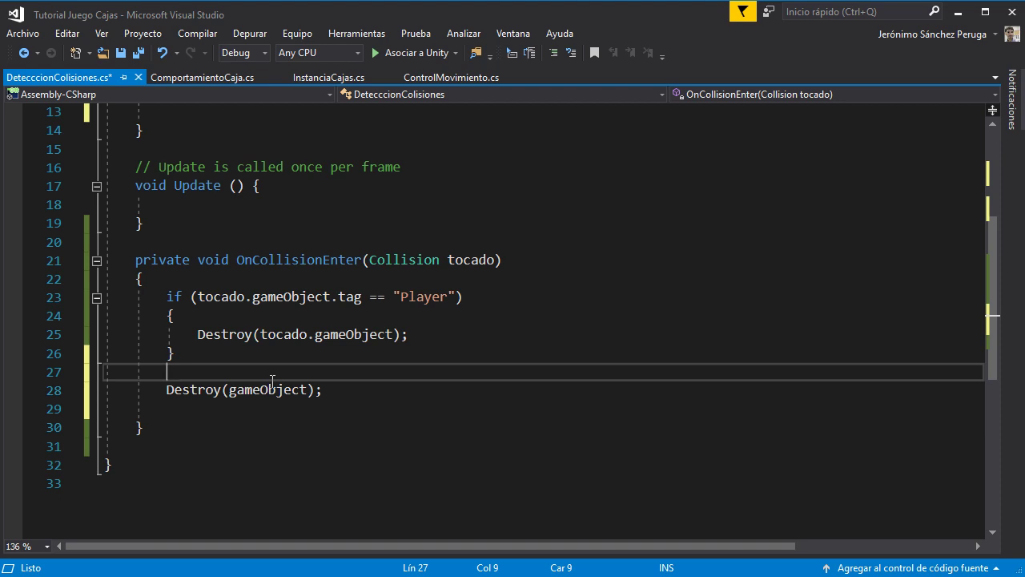
- Add instanciaCajasScript.ClonaCajas(); on line 27, save the script and return to Unity
text(in)
key(Tab)
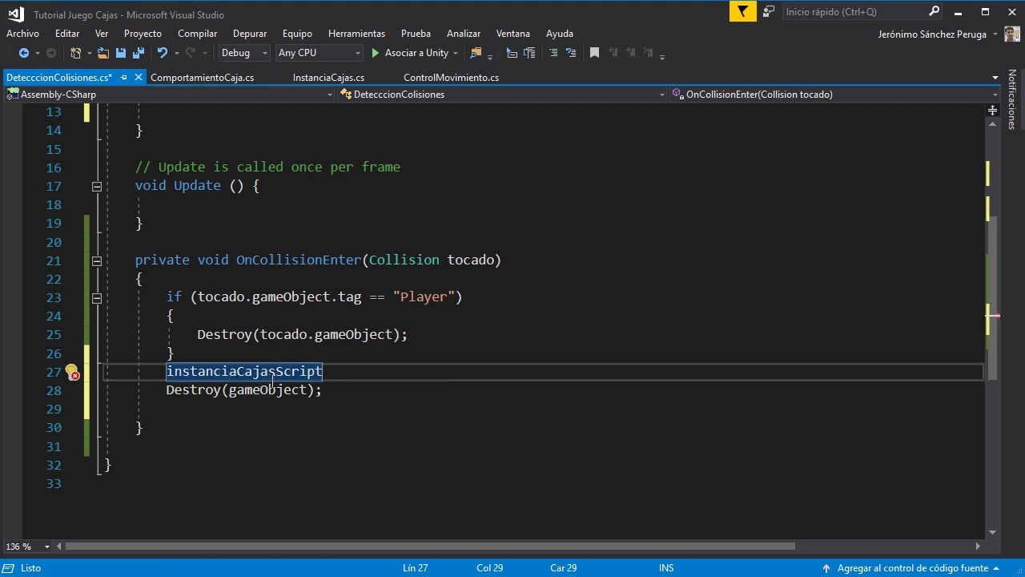
text(.)
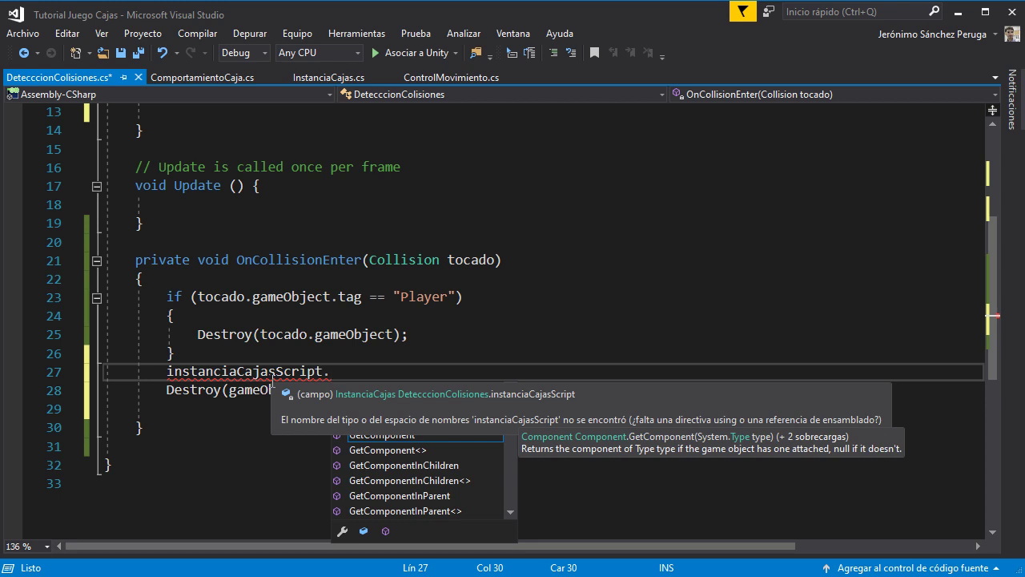
text(clona)
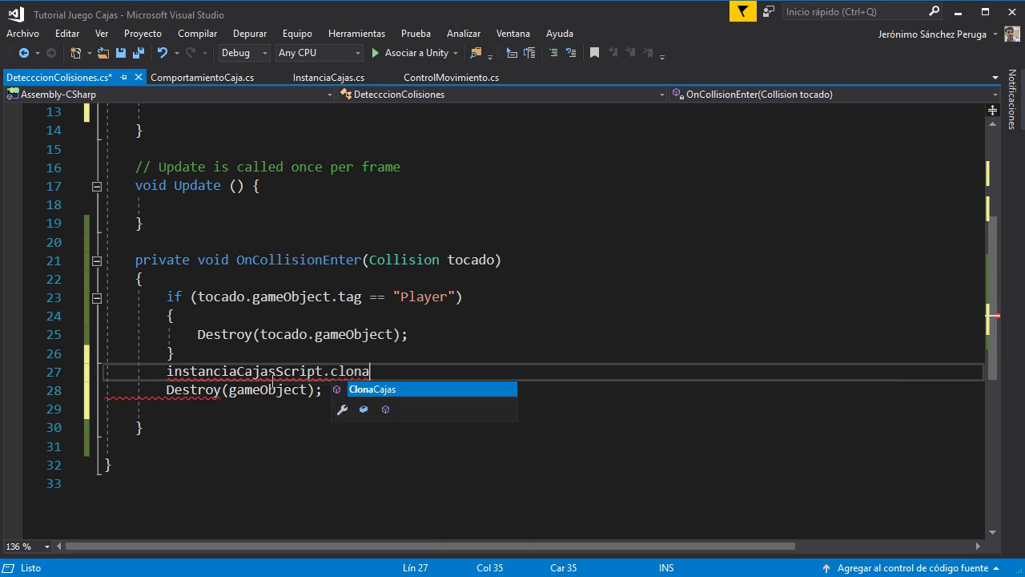
key(Tab)
text(())
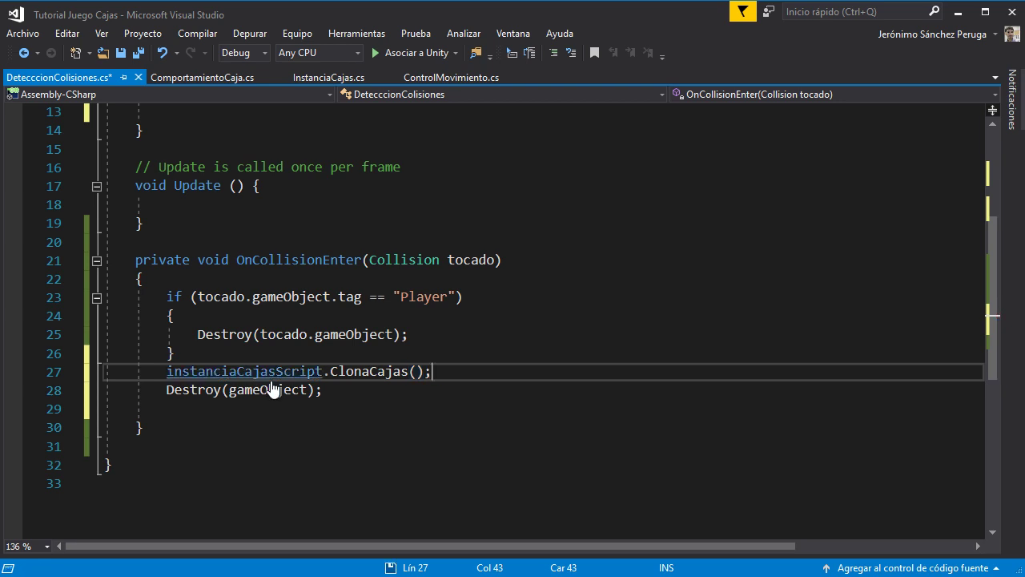
key(ctrl+s)
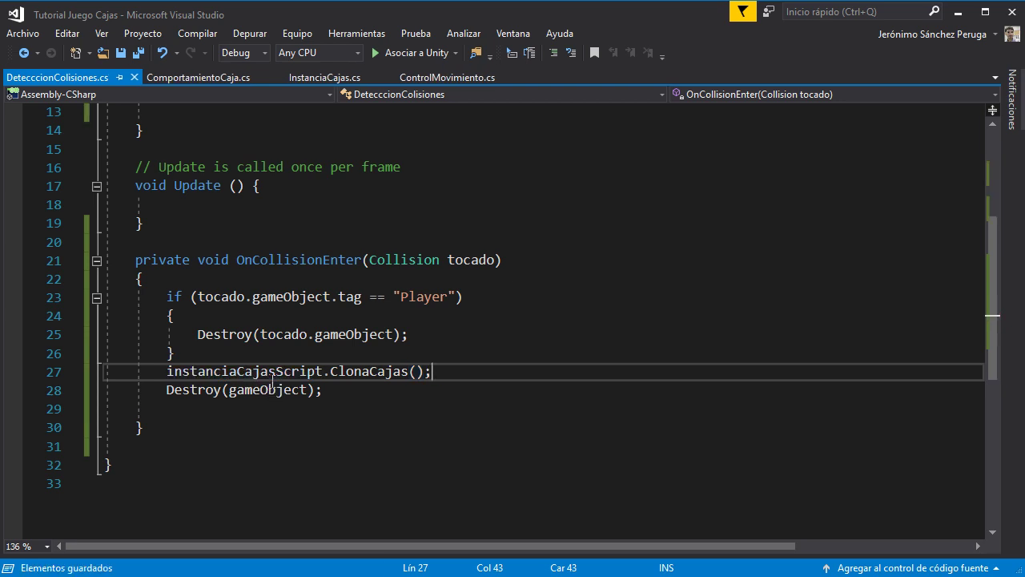
key(alt+Tab)
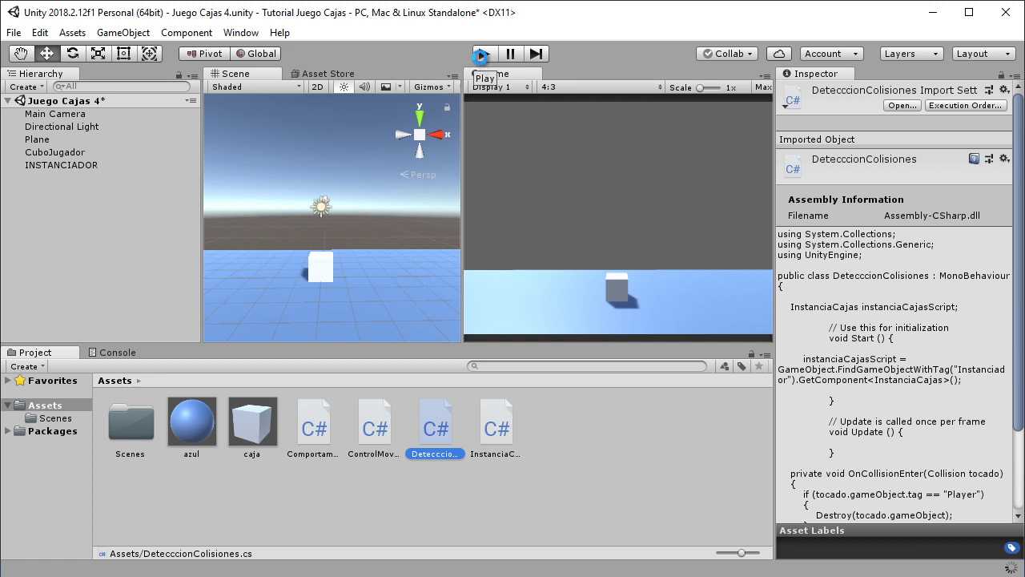
click(483, 53)
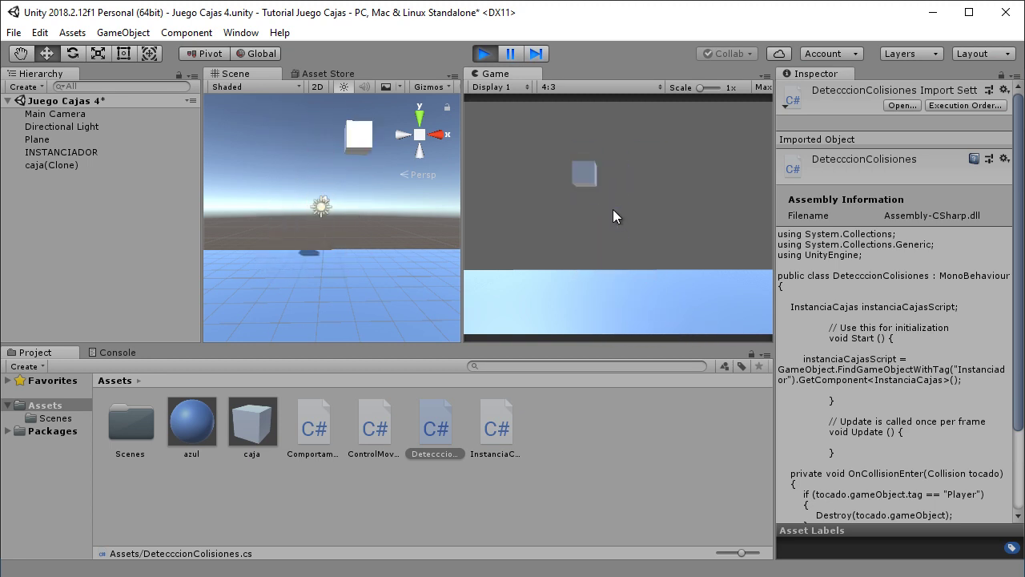
click(482, 57)
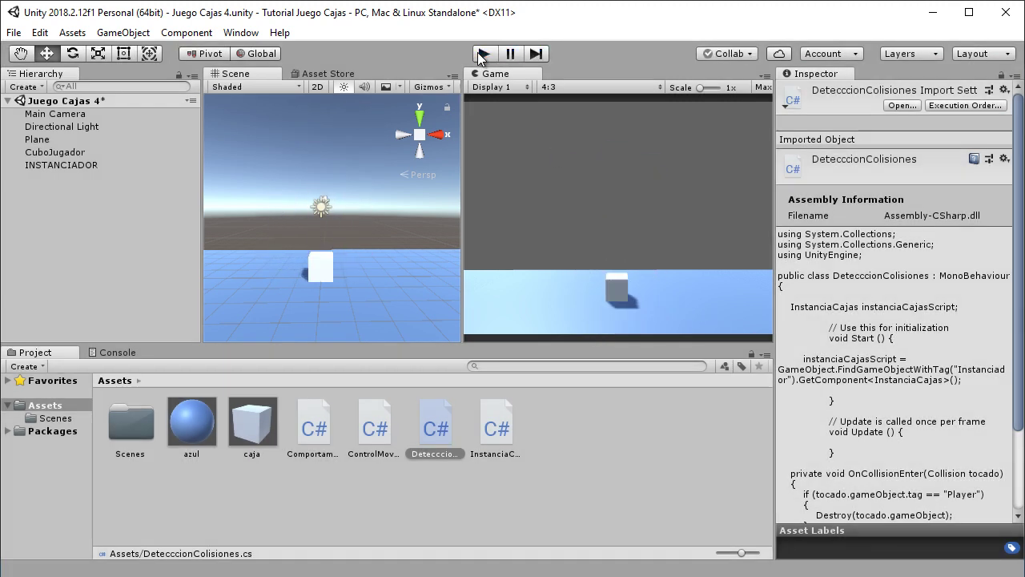